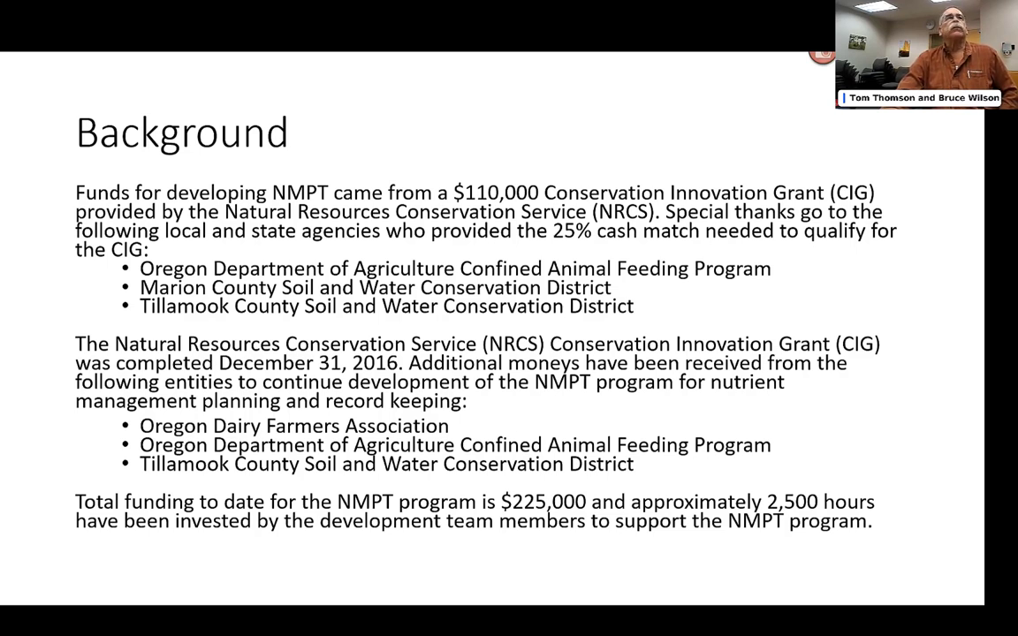
# Step: Leave the slideshow and bring up NMPT's Nutrient Balances page with field acreages
pyautogui.hotkey('alt', 'Tab')
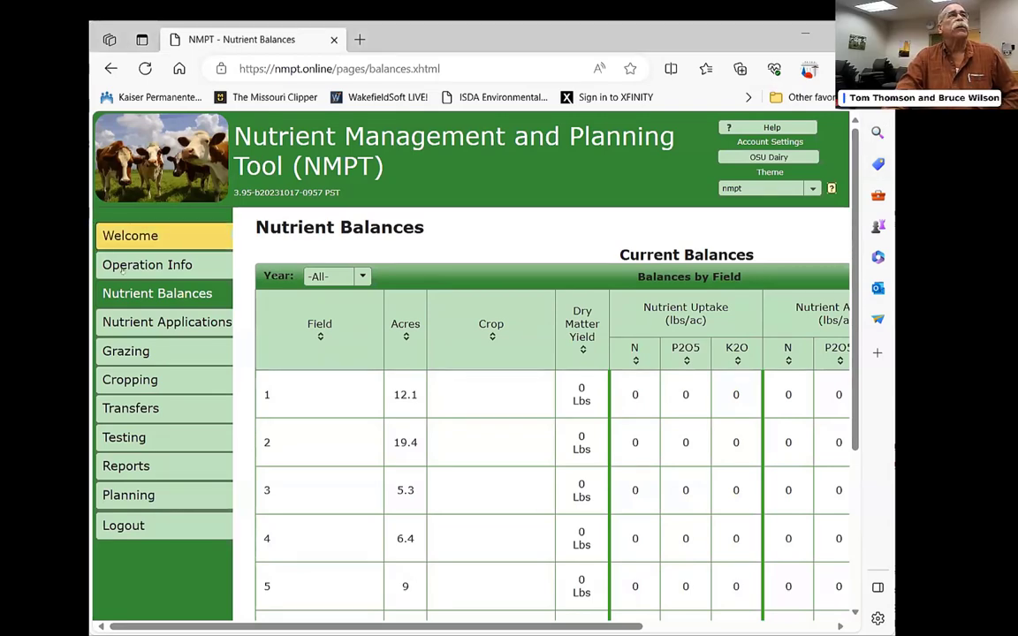
# Step: Go via Welcome to Operation Info's Animals list: six groups, 612 head, 268 animal units
pyautogui.click(152, 233)
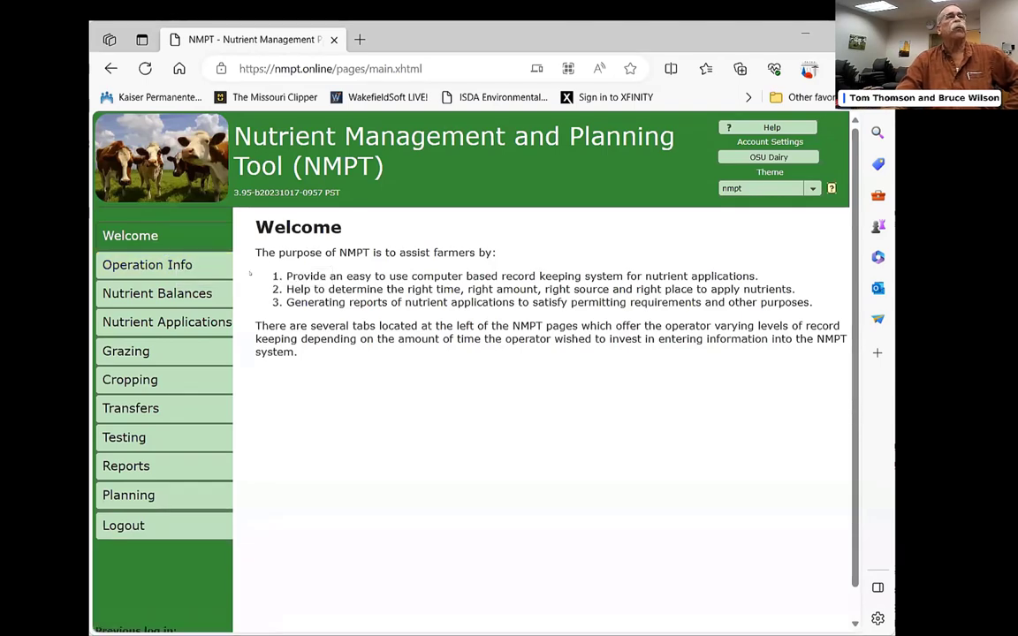
pyautogui.click(159, 267)
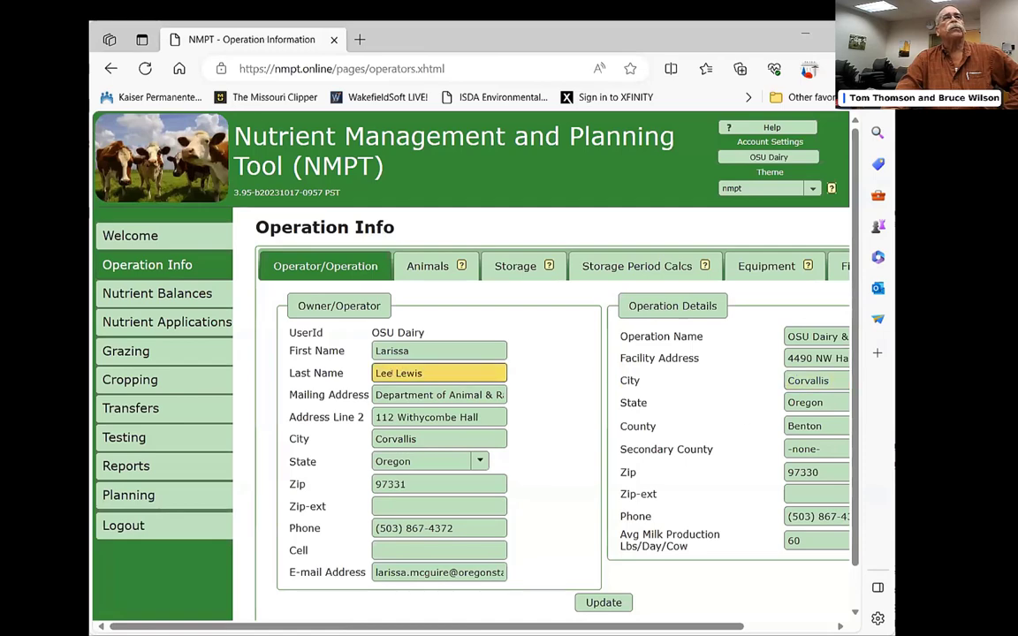
pyautogui.click(439, 267)
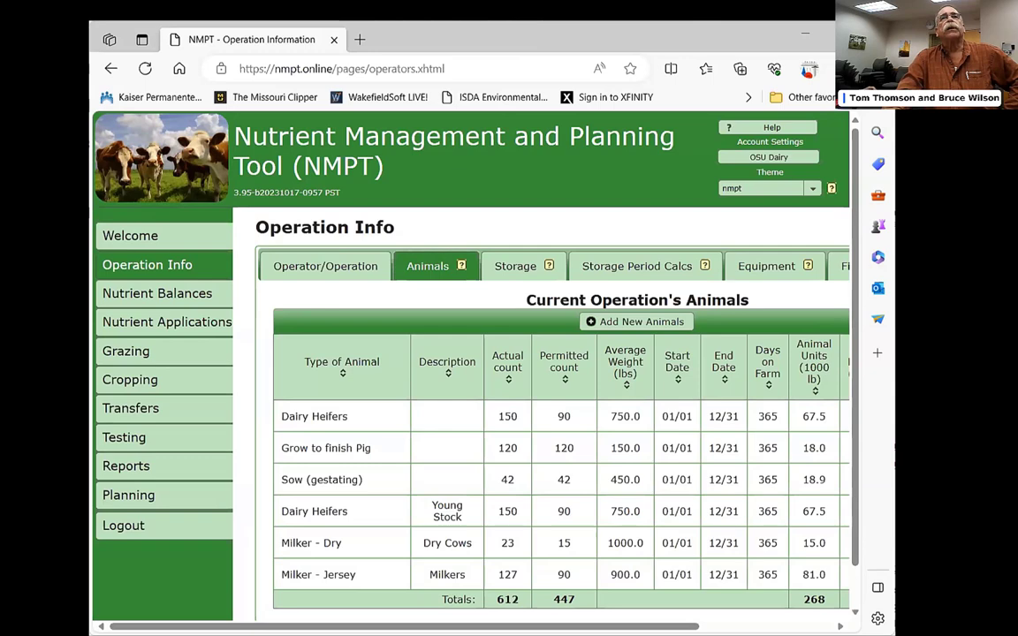
# Step: Maximize the browser, then edit and save the first Dairy Heifers row in the animals table
pyautogui.press('super+Up')
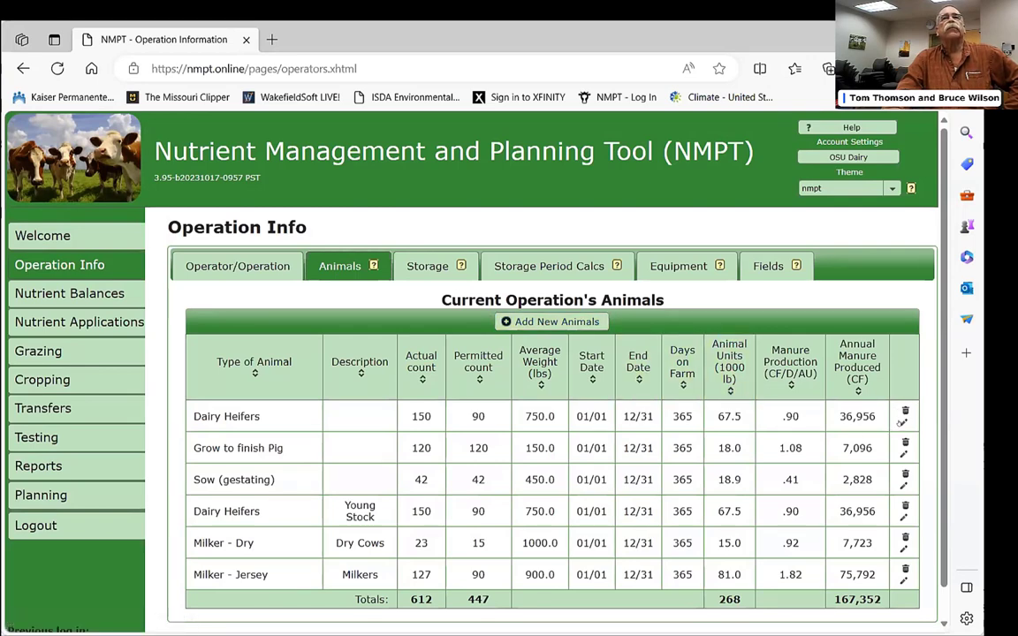
pyautogui.click(903, 423)
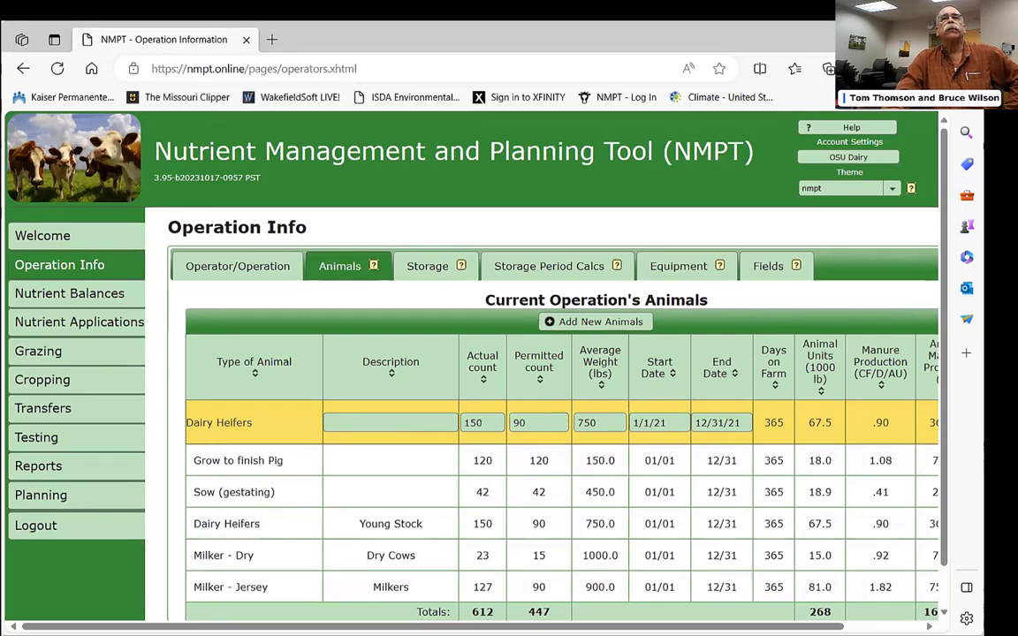
pyautogui.moveTo(530, 626); pyautogui.dragTo(613, 626)
pyautogui.click(903, 419)
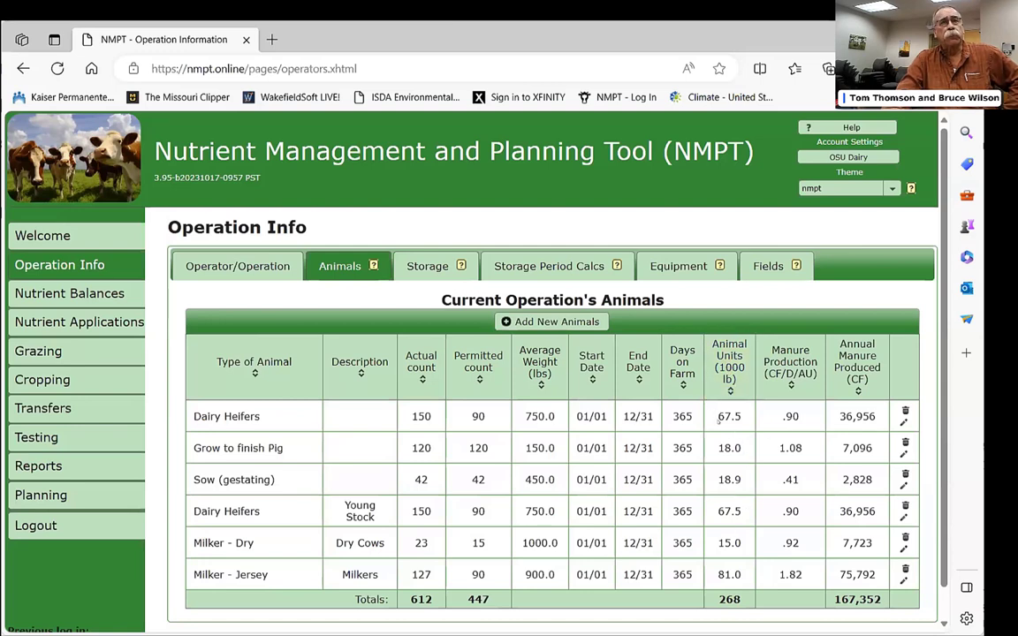
pyautogui.moveTo(718, 415)
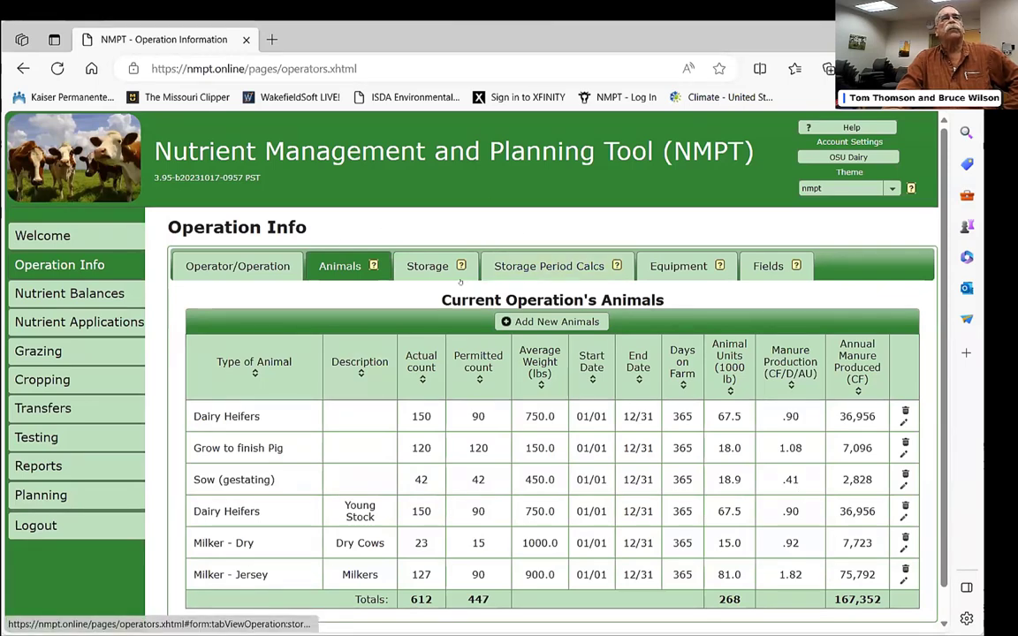
# Step: Check the storage facilities, then the storage period calcs: 365 days solids, 156 days liquids
pyautogui.click(428, 266)
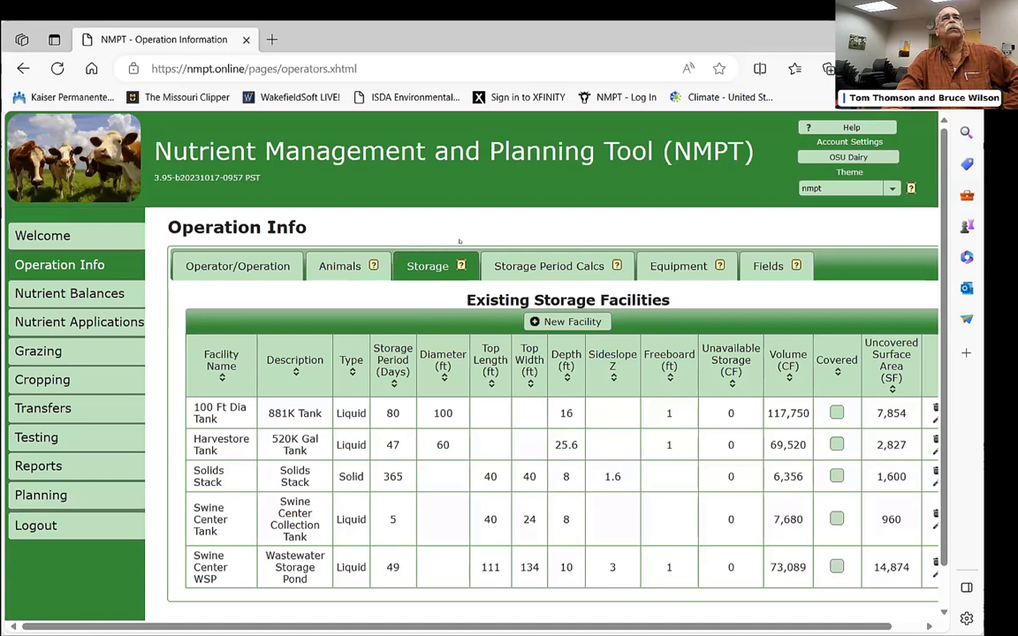
pyautogui.click(566, 266)
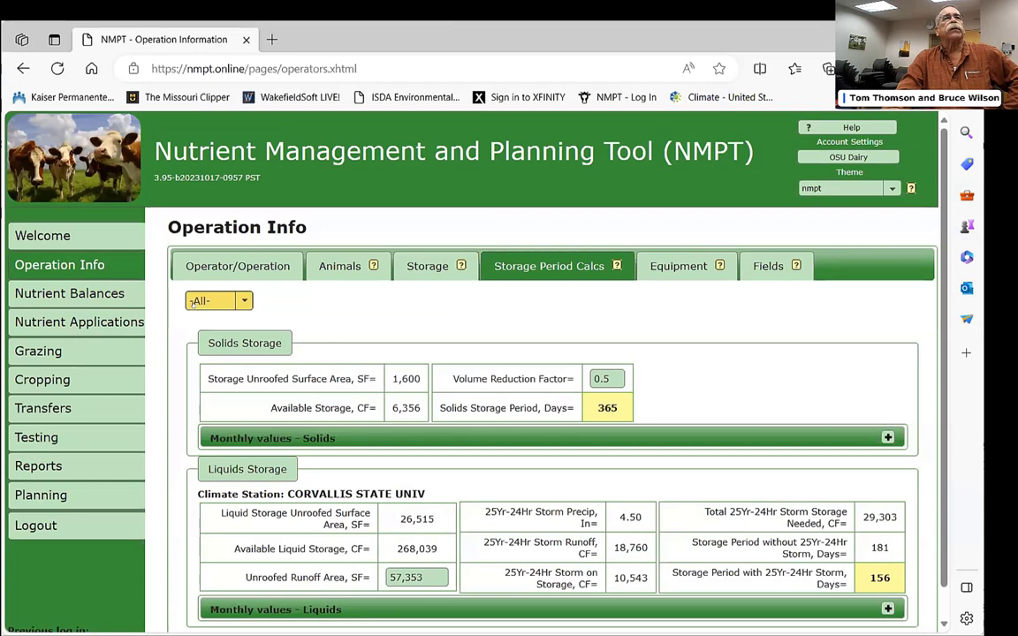
# Step: Calculate storage periods for the Plan year and expand the monthly solids and liquids values
pyautogui.click(193, 302)
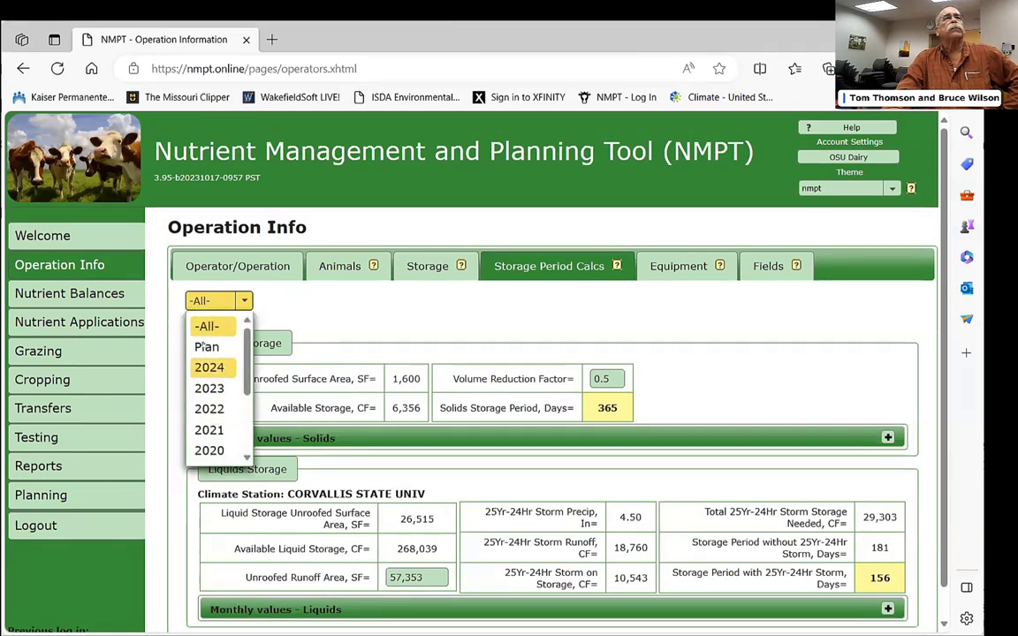
pyautogui.click(206, 346)
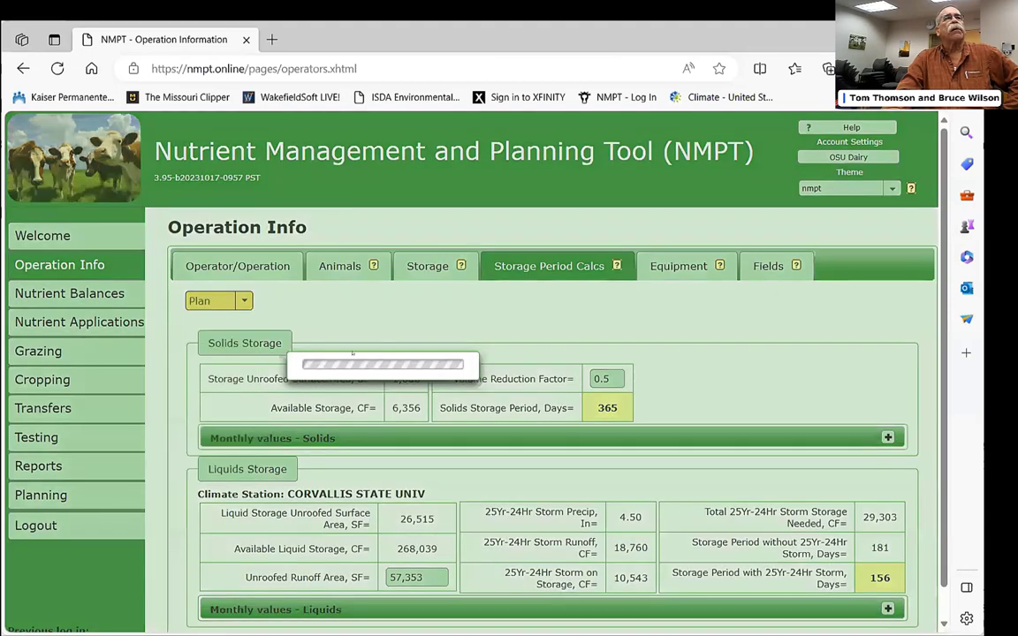
pyautogui.click(887, 438)
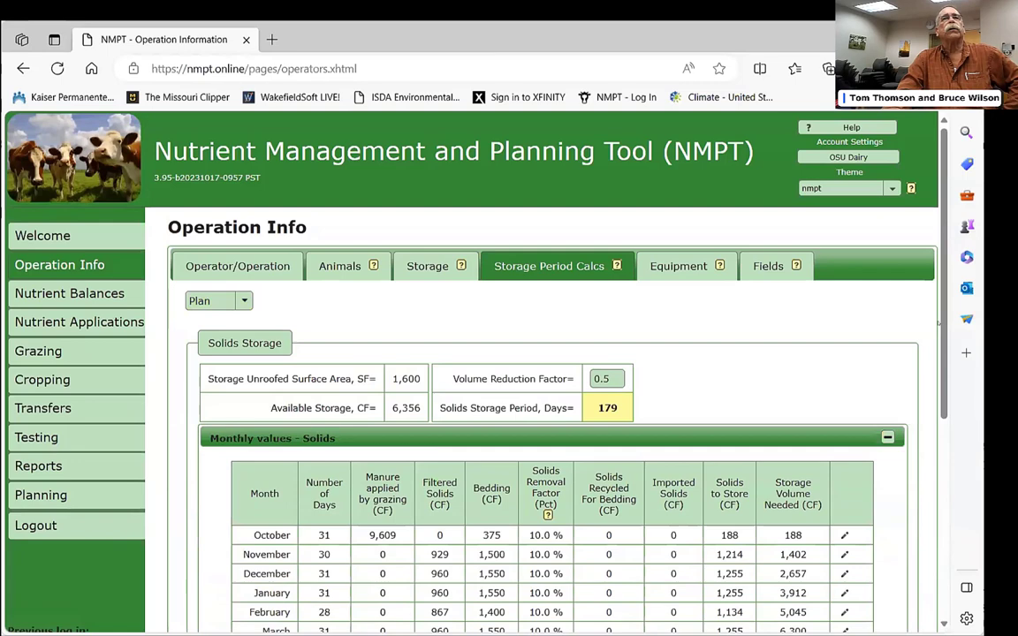
pyautogui.scroll(-2, 907, 373)
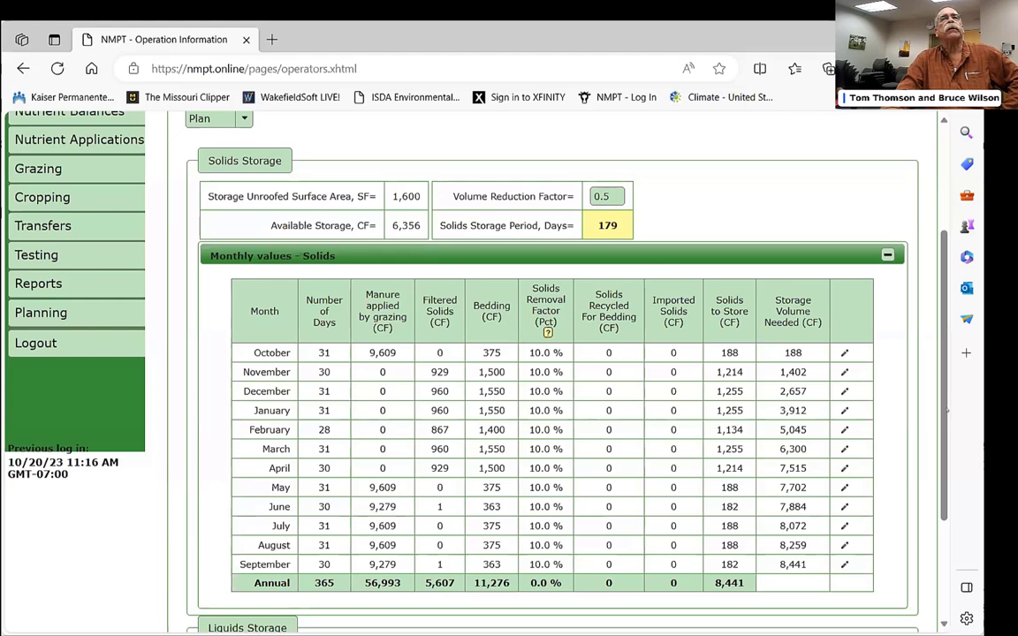
pyautogui.scroll(-2, 530, 371)
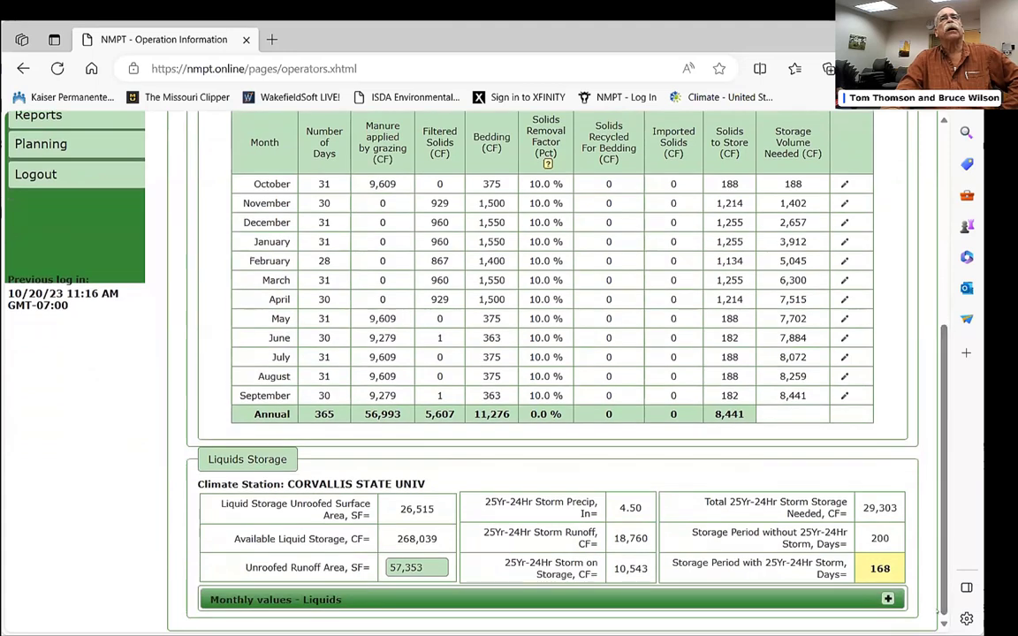
pyautogui.click(887, 599)
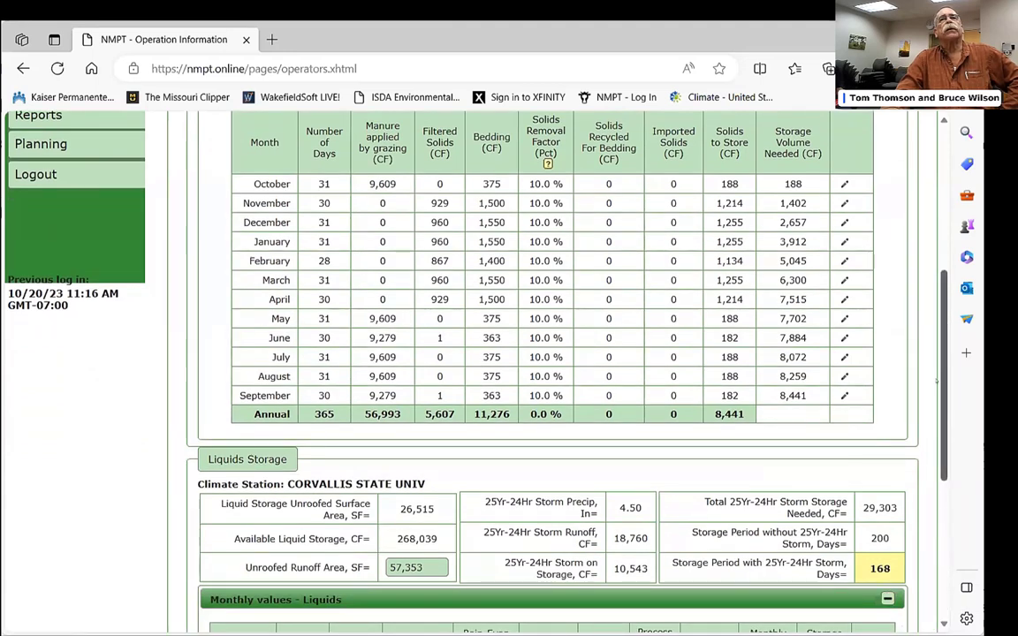
pyautogui.scroll(-4, 678, 360)
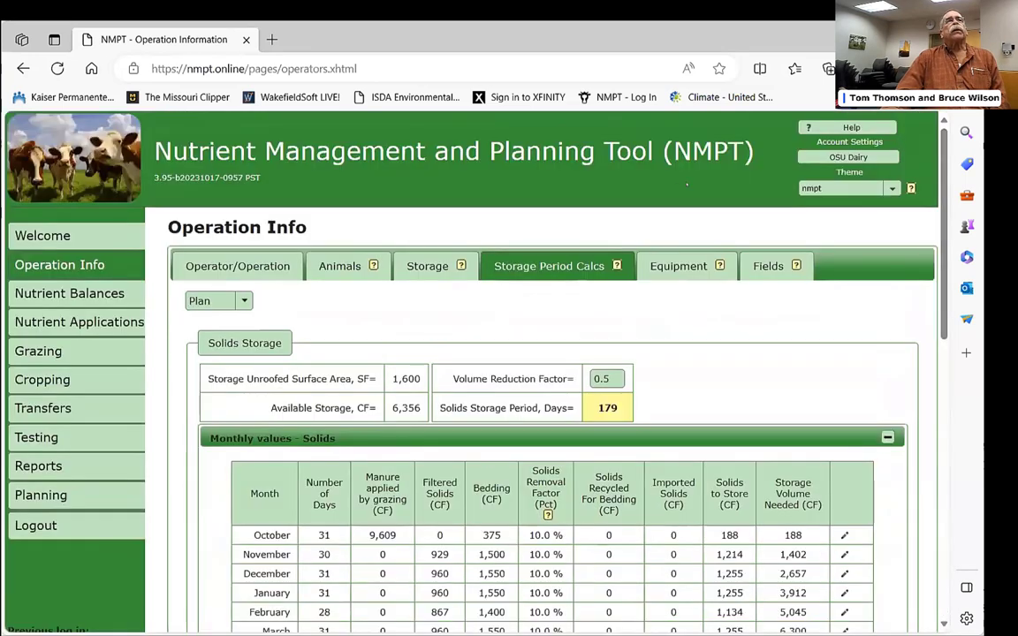
# Step: Review the four-item equipment list, then the Existing Fields 1–4 in Grass Hay/Pasture
pyautogui.click(679, 265)
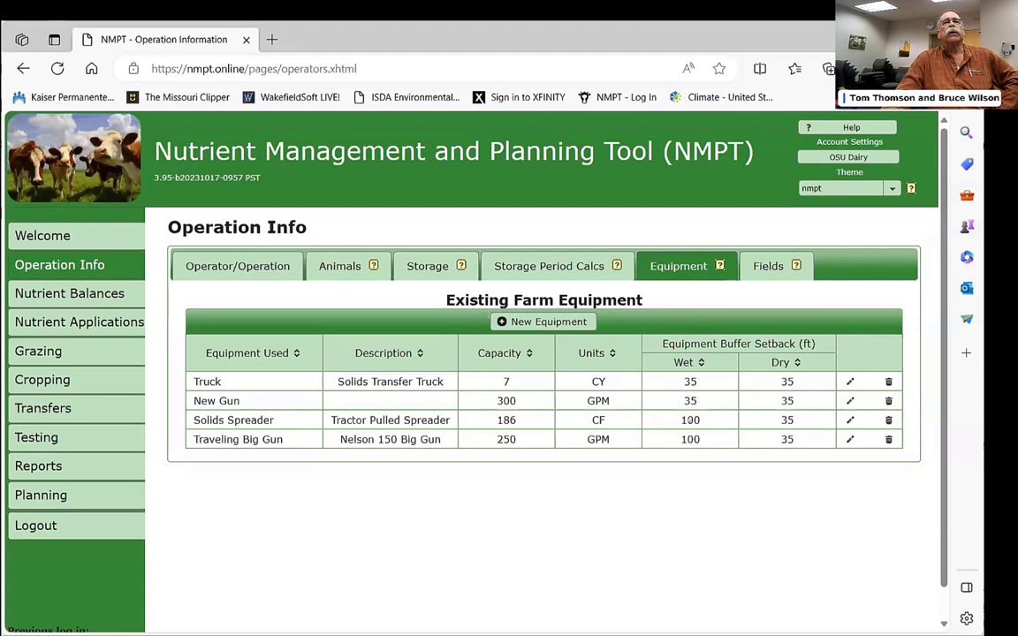
pyautogui.click(768, 266)
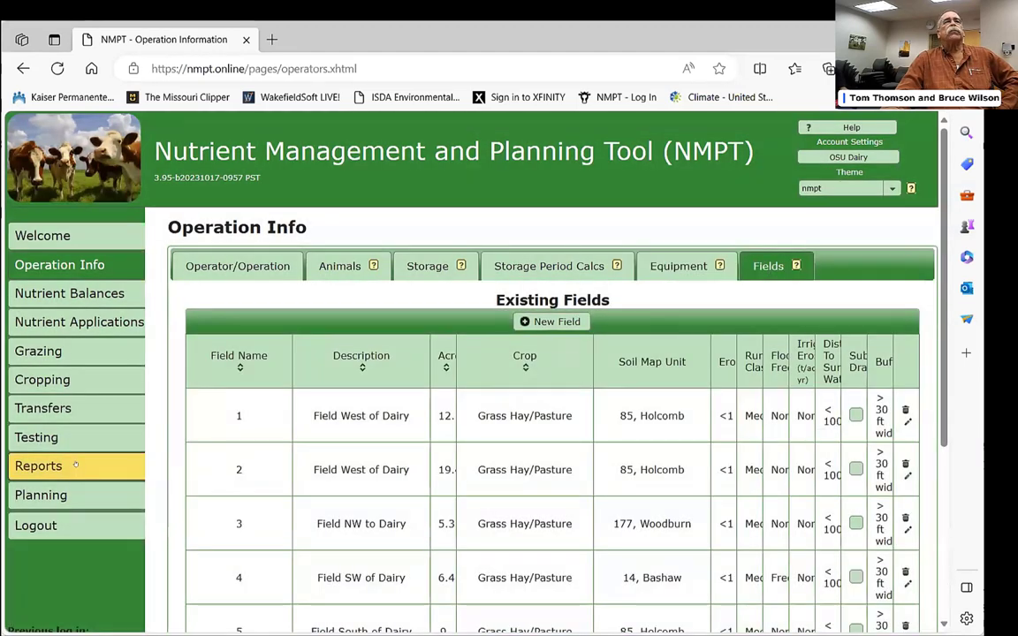
pyautogui.scroll(-2, 173, 205)
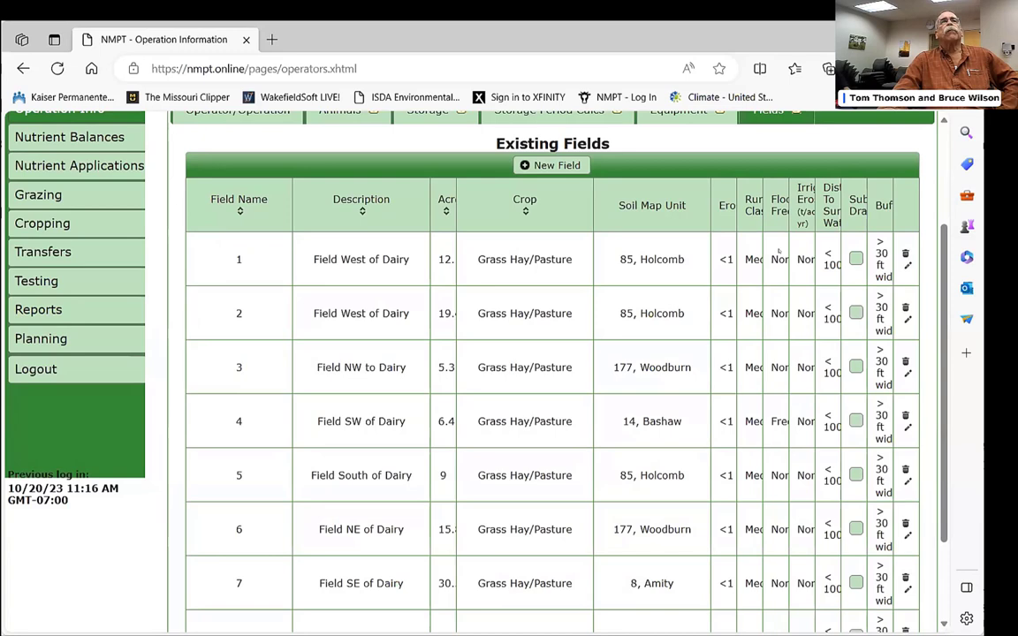
pyautogui.scroll(2, 778, 251)
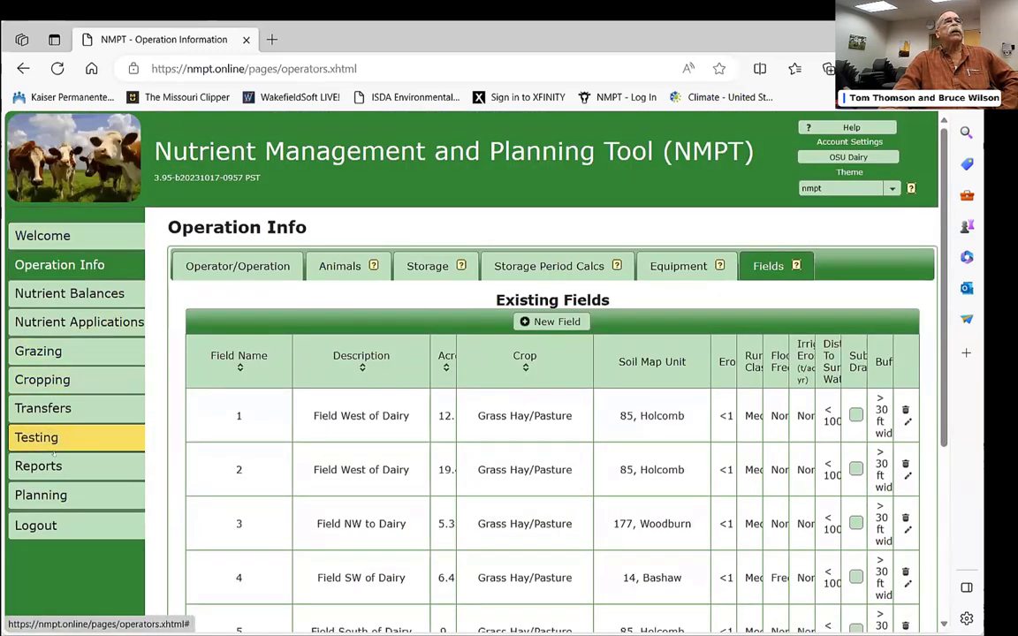
# Step: On the Cropping page, save field 1's crop as Grass Hay/Pasture with a 3 Ton yield
pyautogui.click(65, 373)
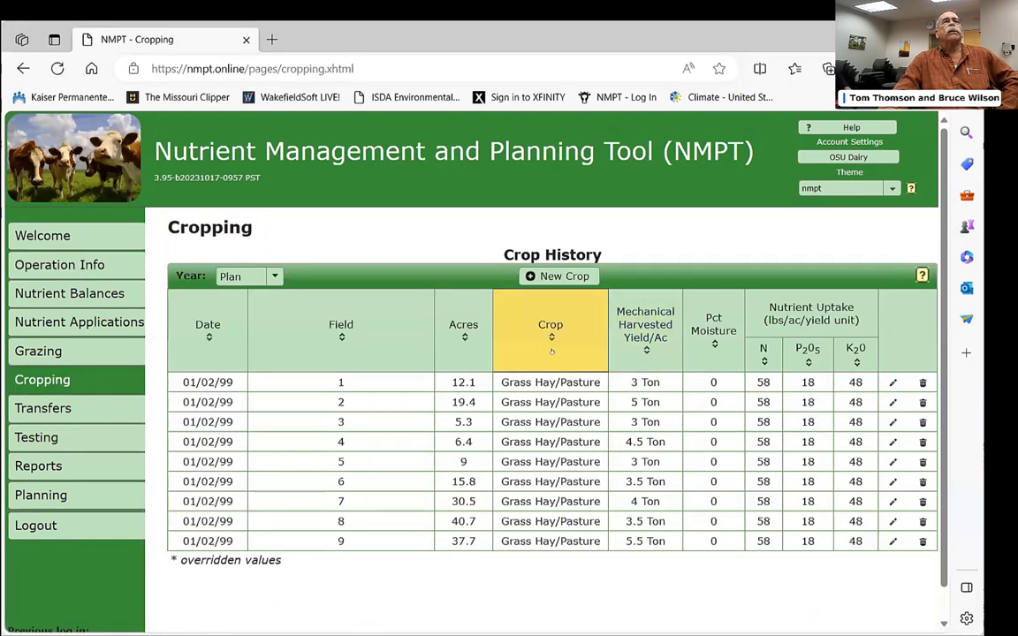
pyautogui.click(892, 382)
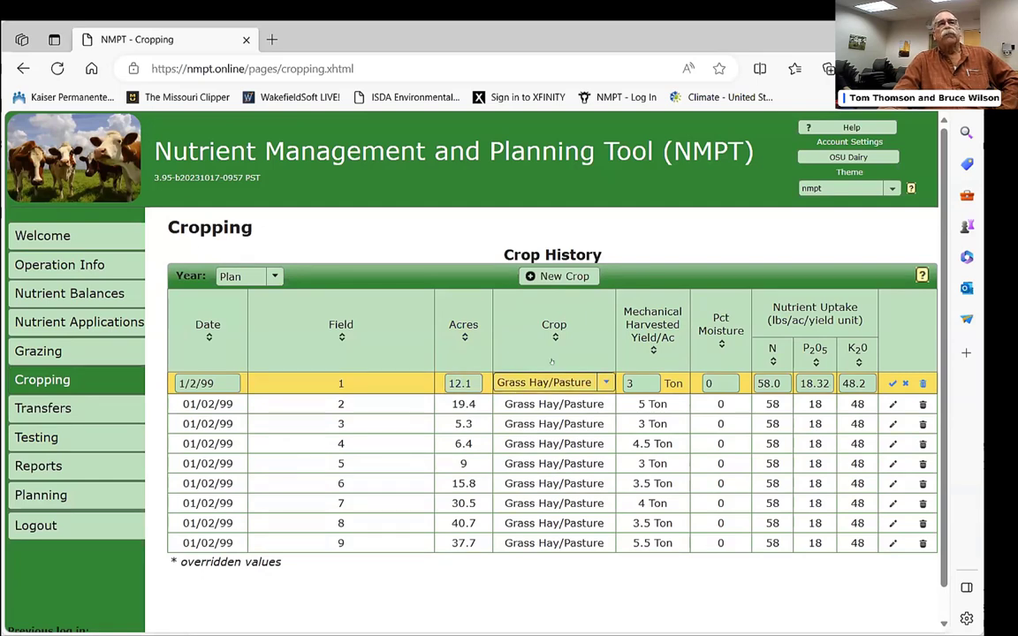
pyautogui.click(602, 378)
pyautogui.scroll(-2, 548, 415)
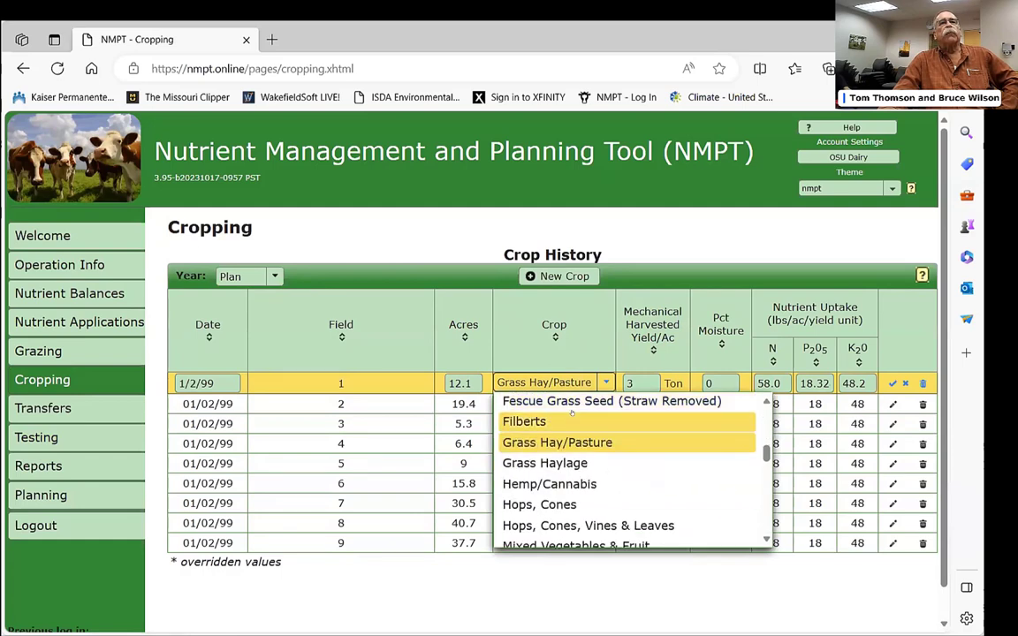
pyautogui.scroll(-8, 571, 412)
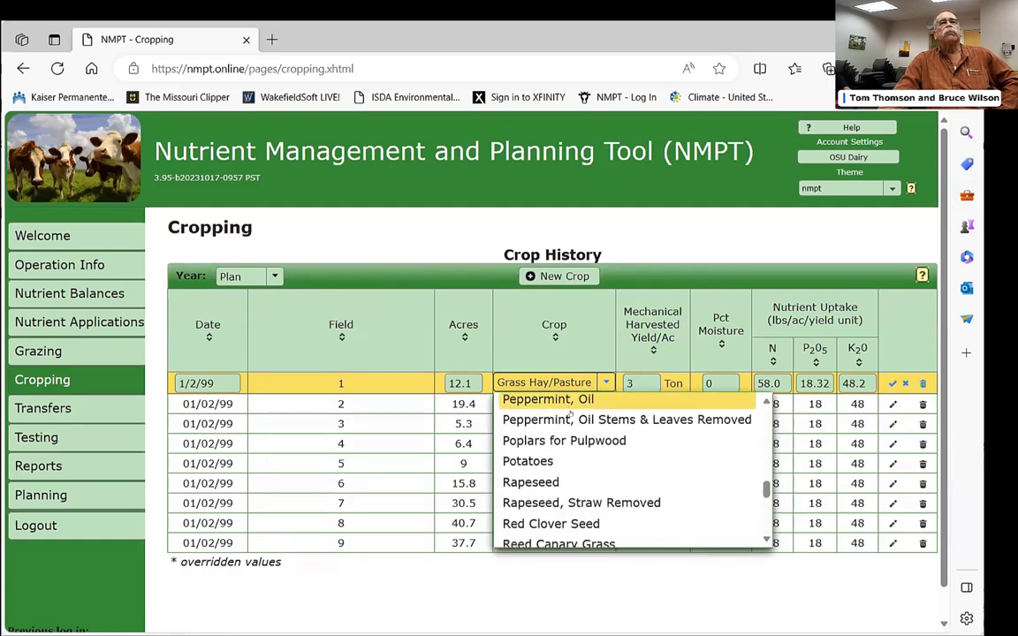
pyautogui.scroll(-6, 571, 411)
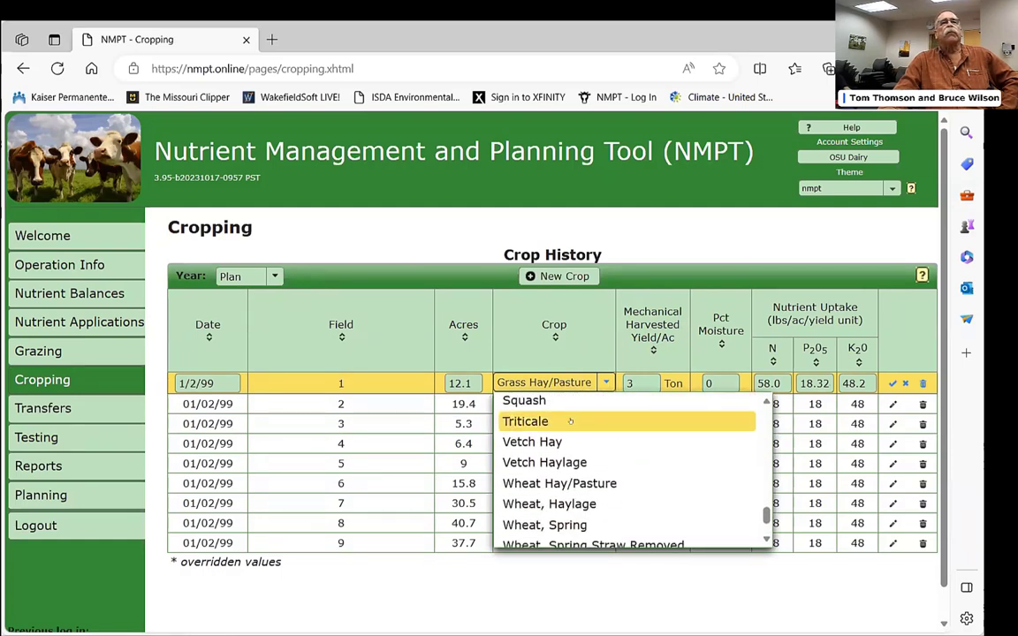
pyautogui.scroll(3, 570, 421)
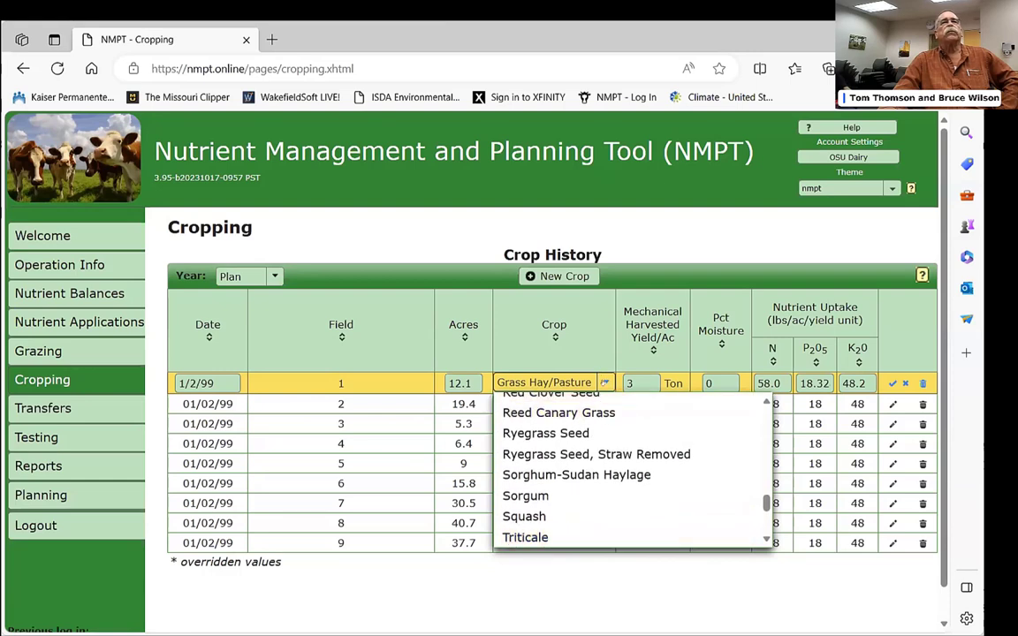
pyautogui.press('Escape')
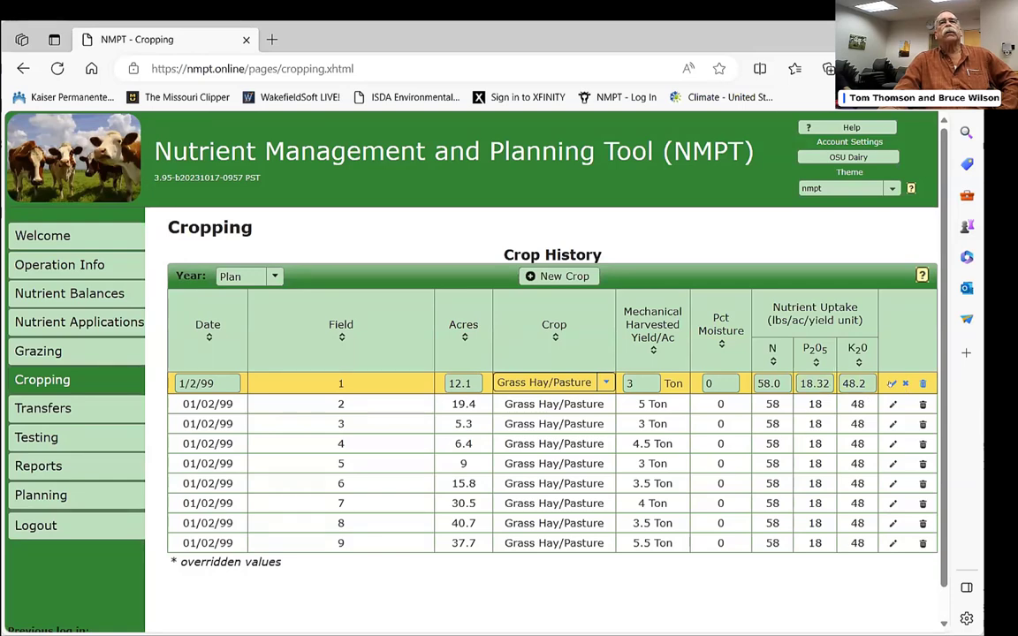
pyautogui.click(891, 382)
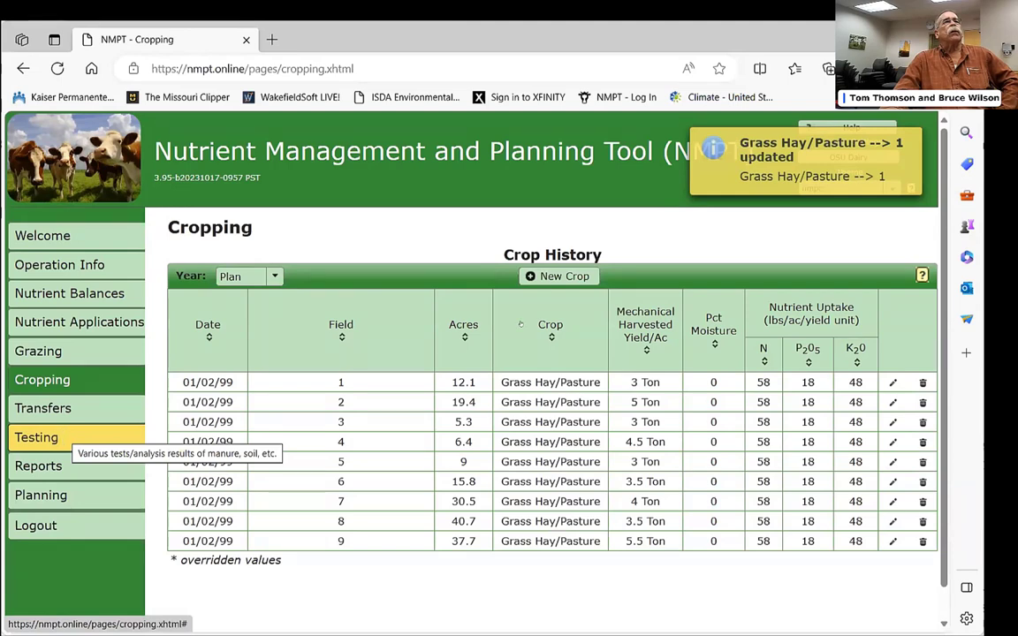
pyautogui.click(66, 439)
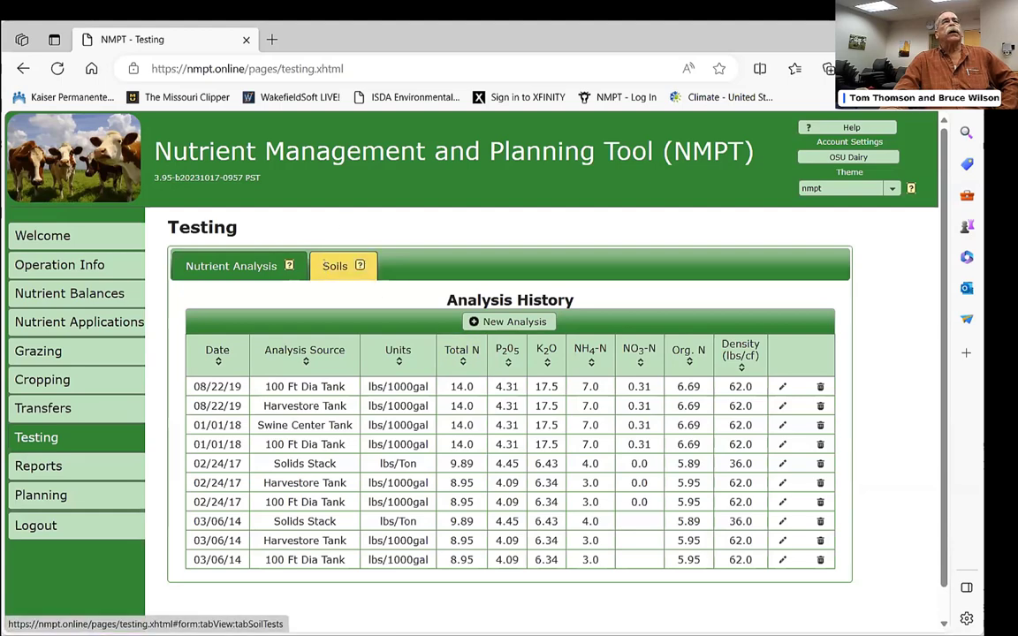
# Step: View the soil test records, expanding and collapsing details for field 1's 09/04/16 test
pyautogui.click(332, 266)
pyautogui.scroll(-3, 458, 442)
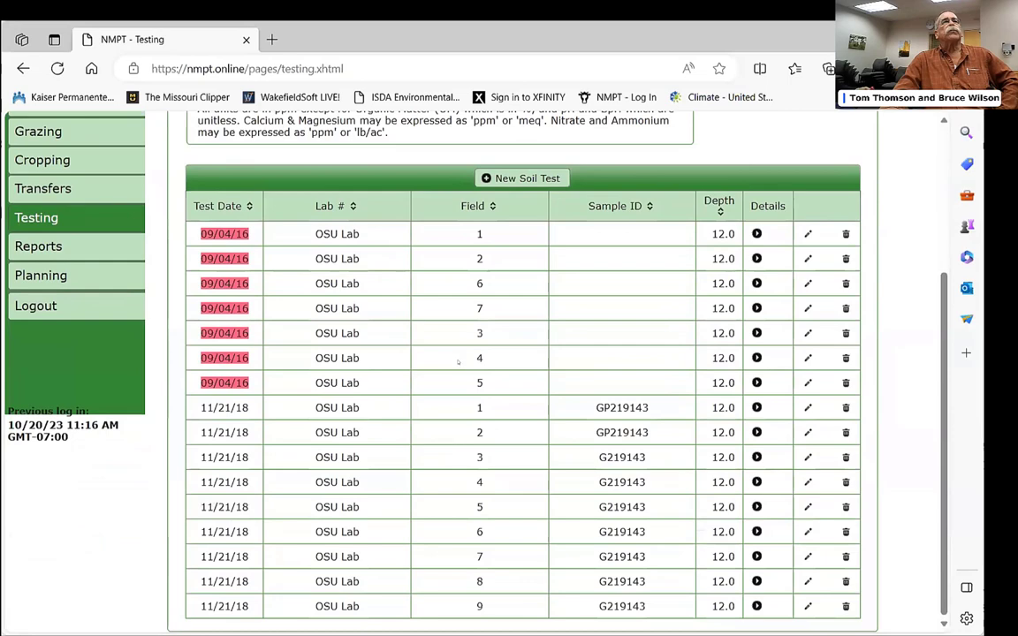
pyautogui.click(754, 233)
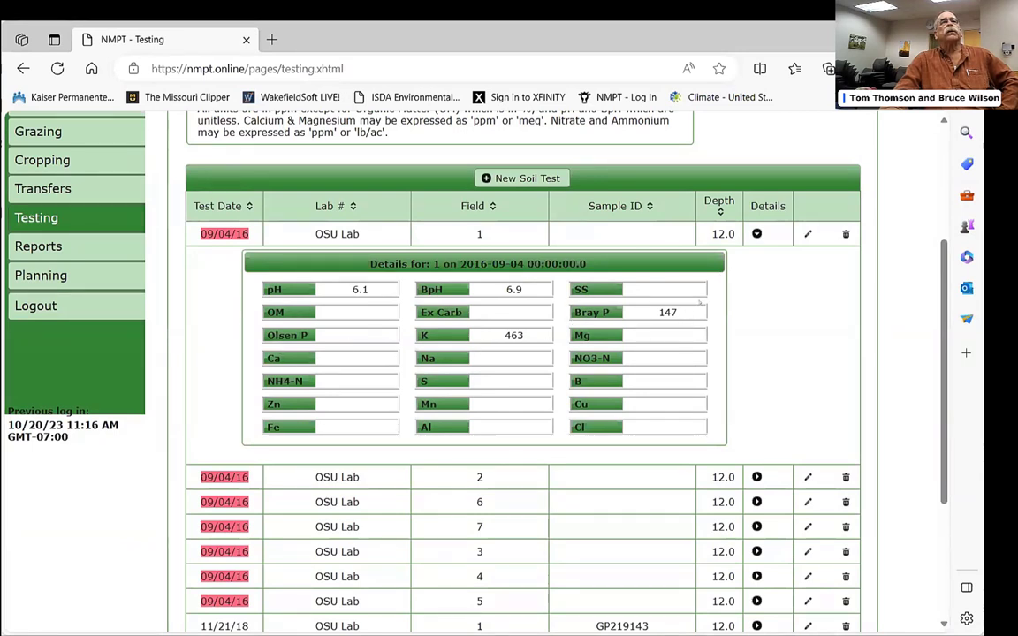
pyautogui.click(754, 234)
pyautogui.scroll(3, 449, 323)
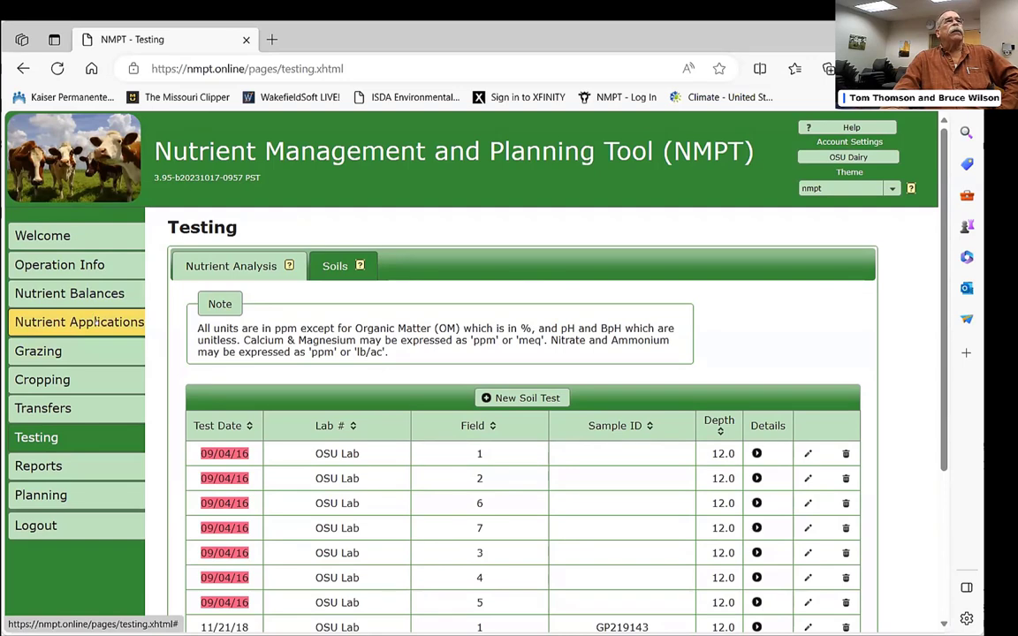
pyautogui.click(52, 350)
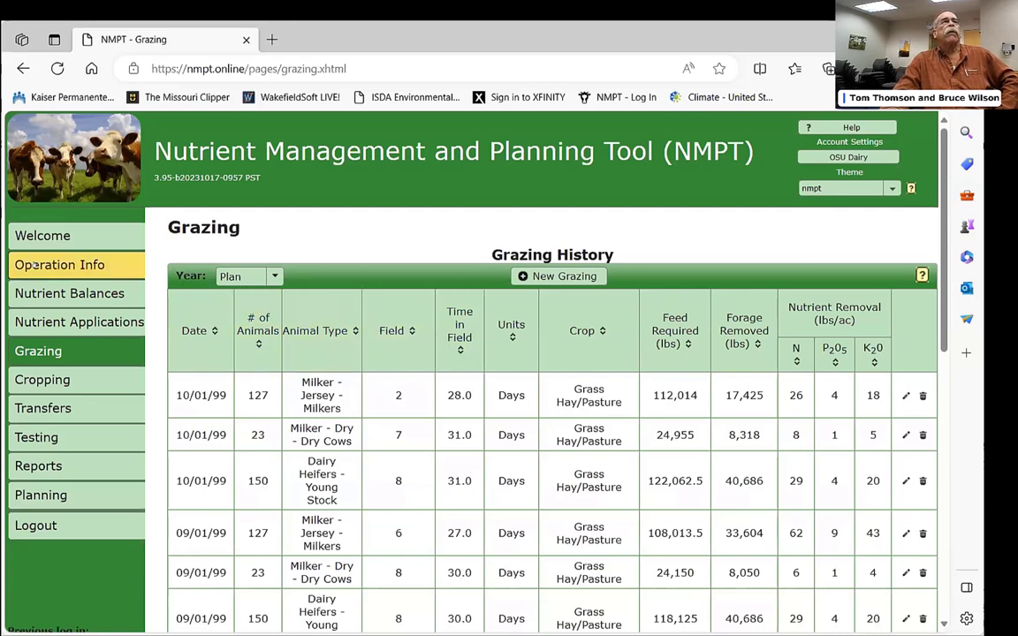
# Step: Move from the Grazing History to the Nutrient Applications page listing Plan-year Big Gun applications
pyautogui.click(64, 321)
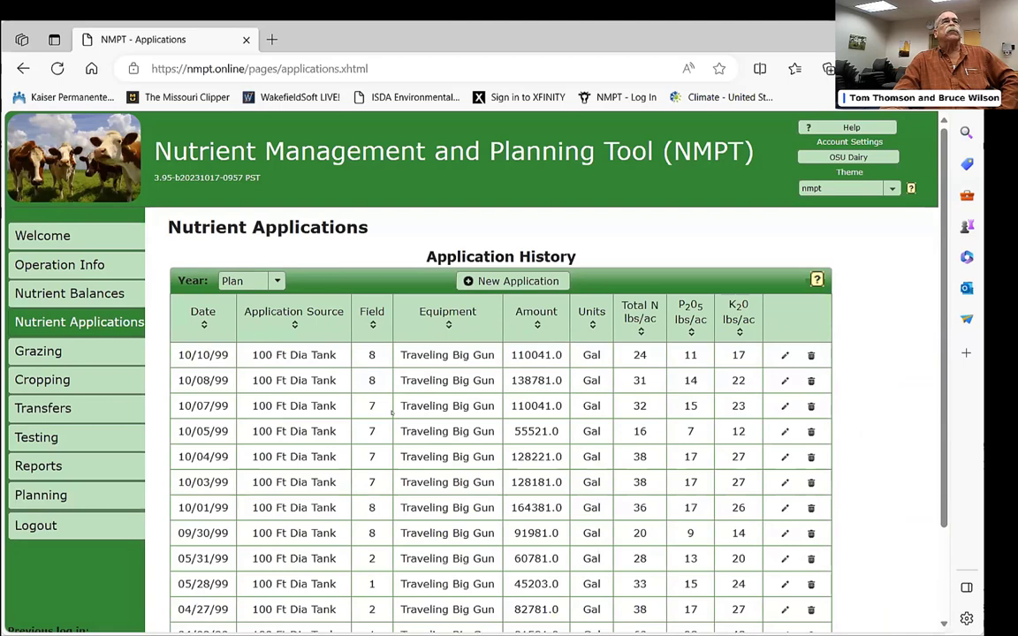
# Step: Review the nutrient applications, then open Transfers listing four Solids Stack exports totalling 16,883 CF
pyautogui.scroll(-2, 392, 411)
pyautogui.scroll(1, 391, 412)
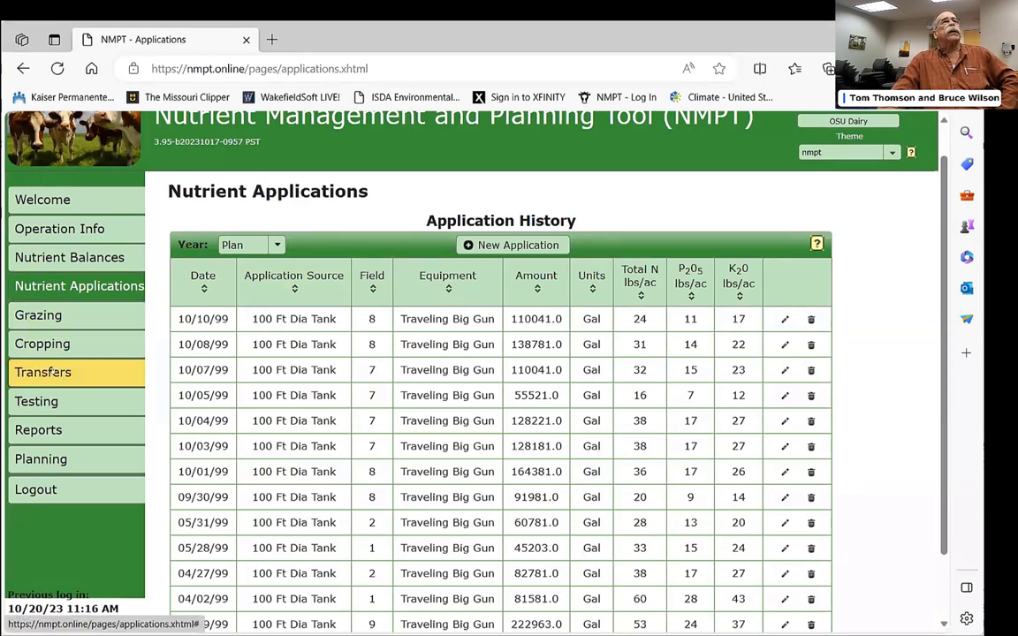
pyautogui.click(42, 372)
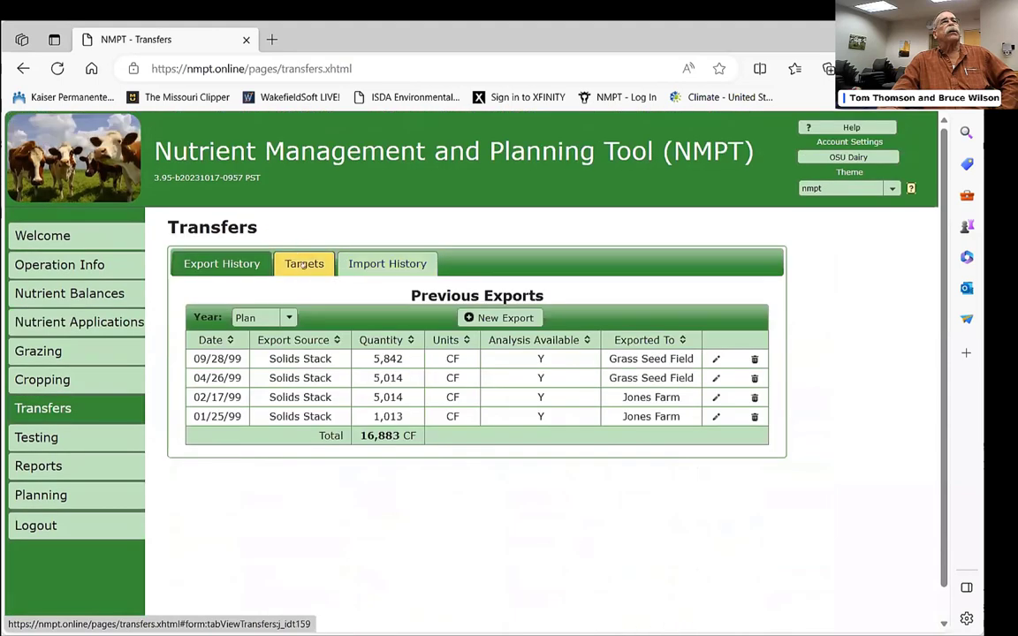
pyautogui.click(295, 256)
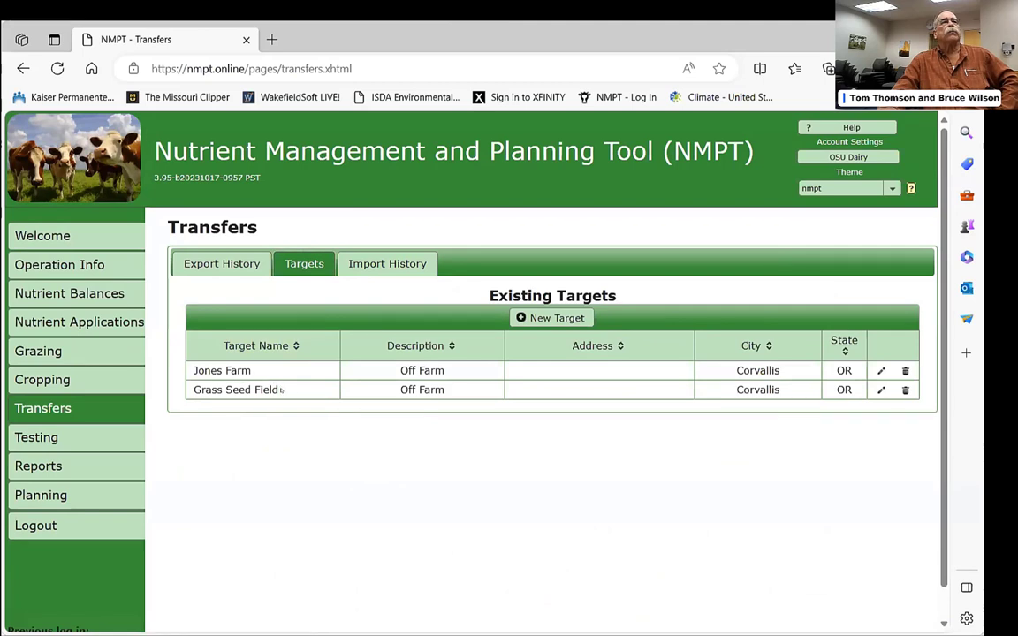
pyautogui.click(387, 263)
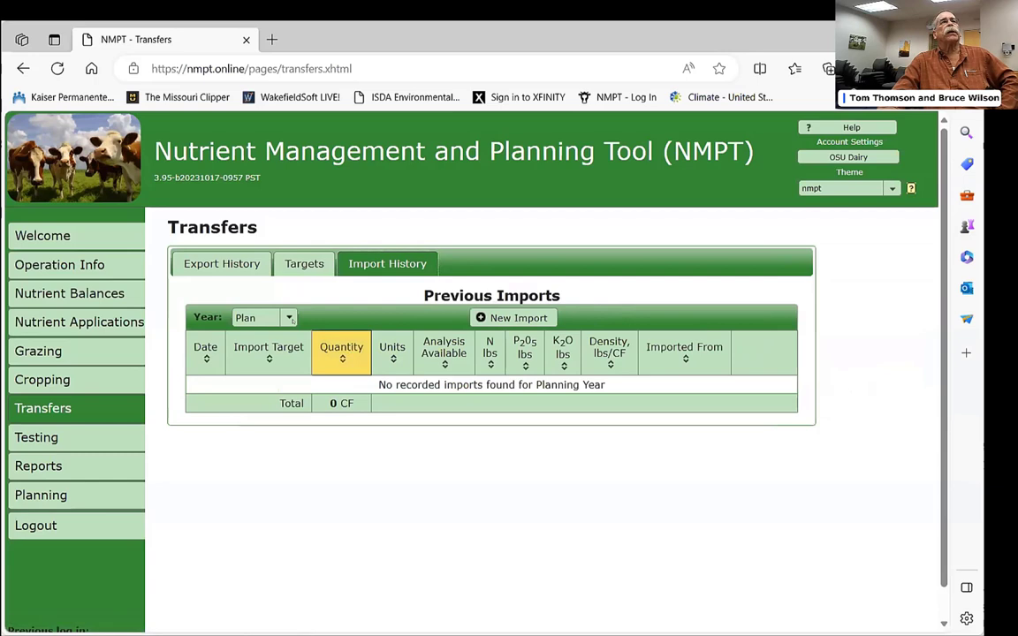
pyautogui.click(215, 260)
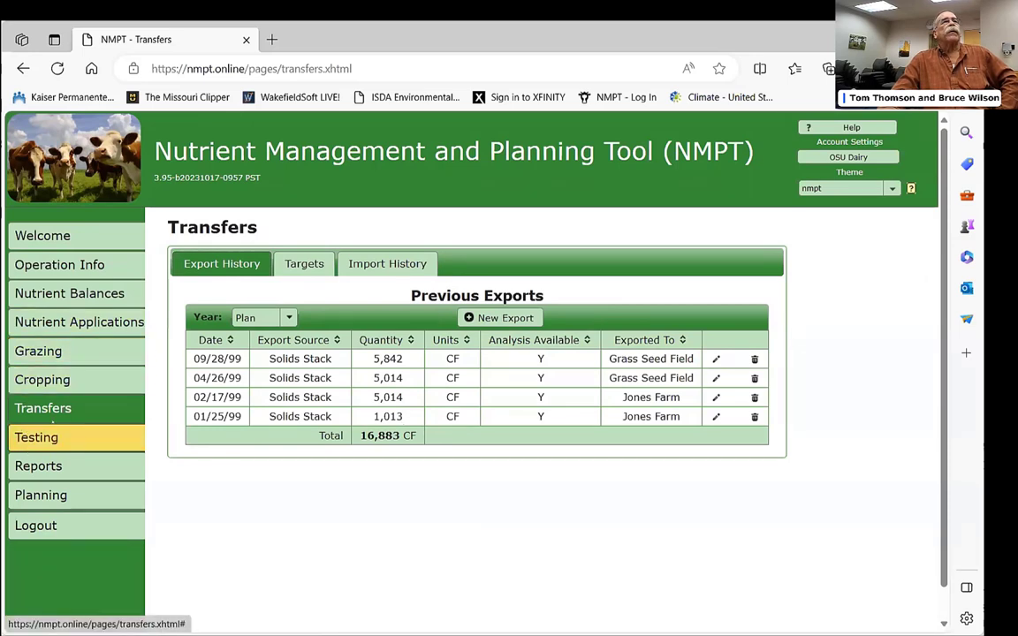
# Step: Review each field's uptake, applied amounts and balances, then go back to Nutrient Applications
pyautogui.click(105, 285)
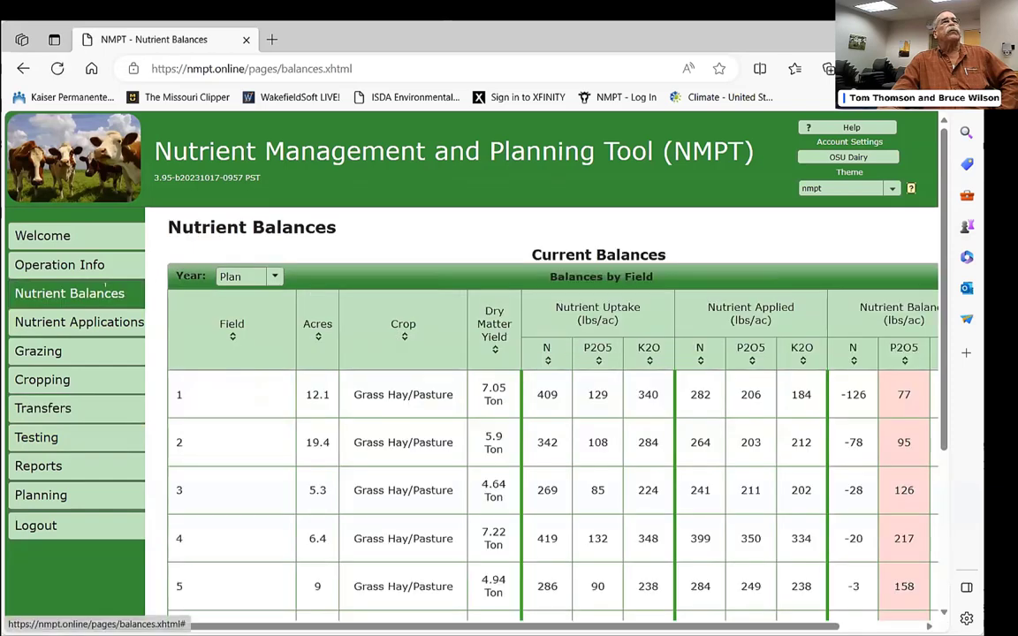
pyautogui.scroll(-2, 234, 315)
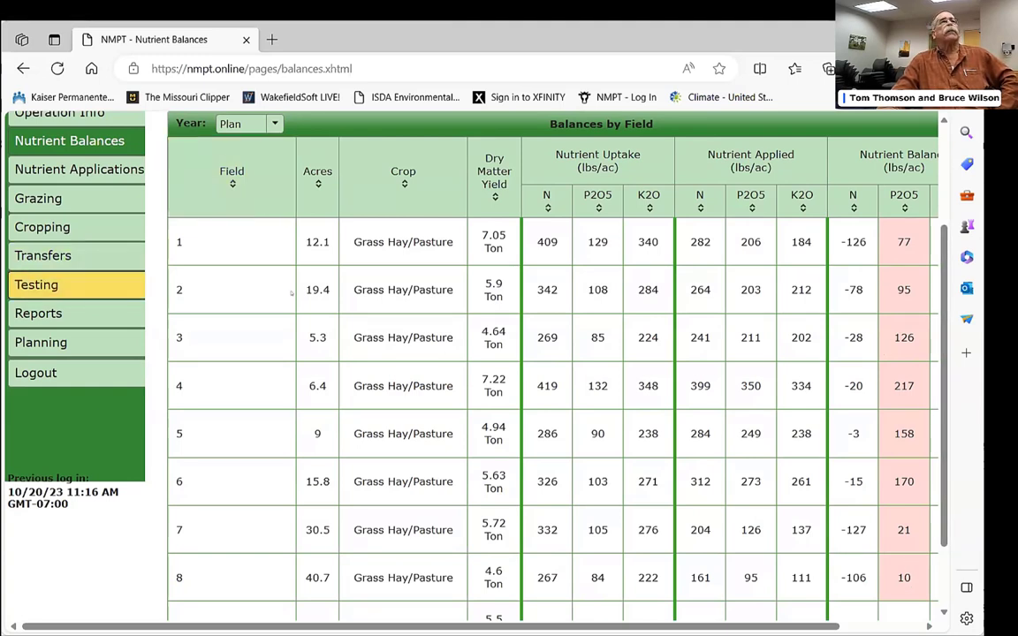
pyautogui.click(93, 169)
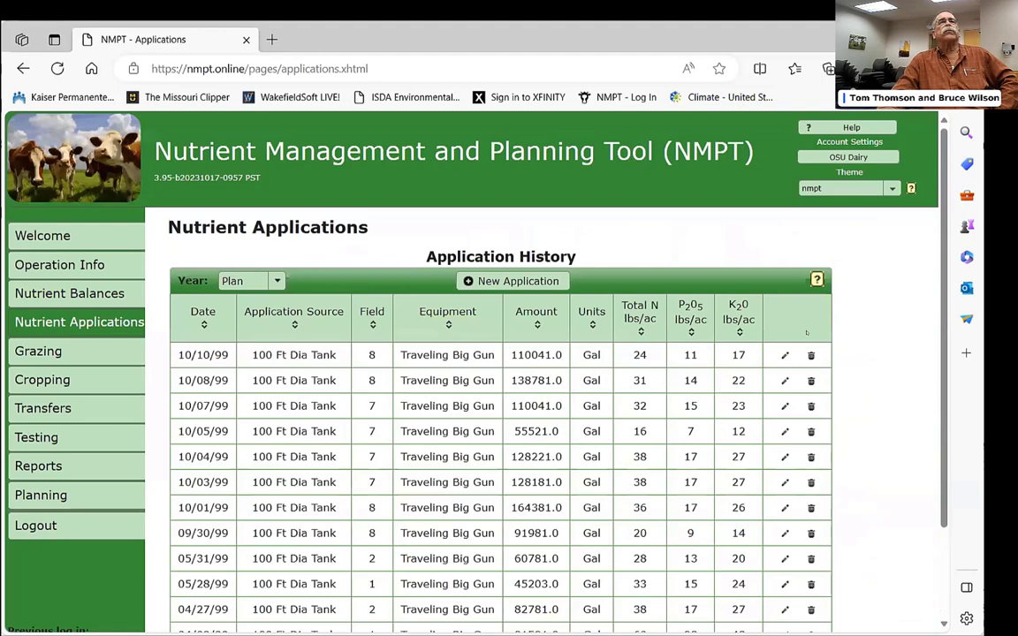
pyautogui.click(784, 355)
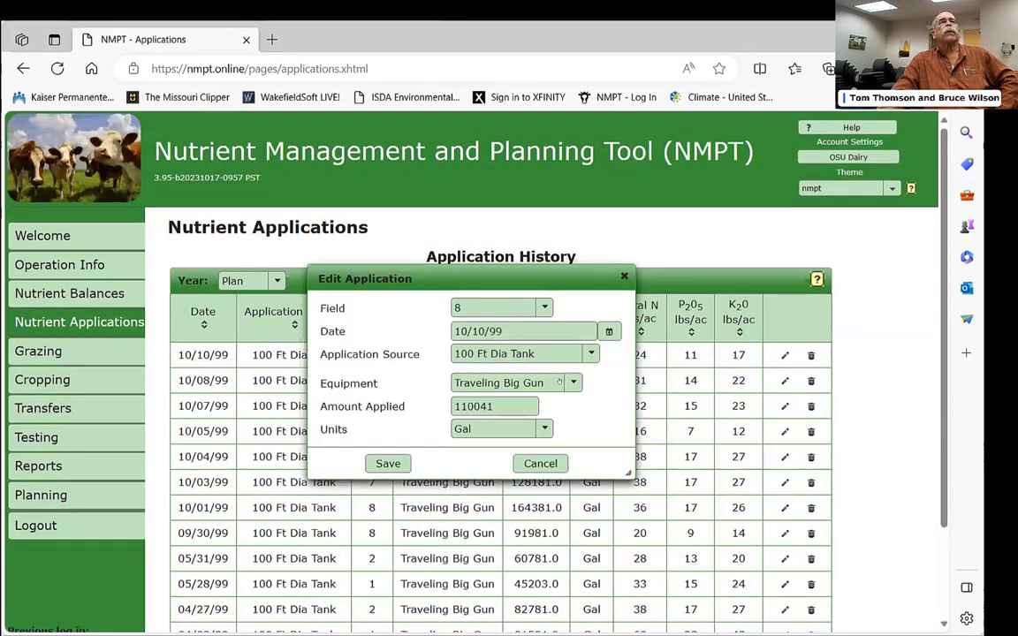
pyautogui.click(582, 353)
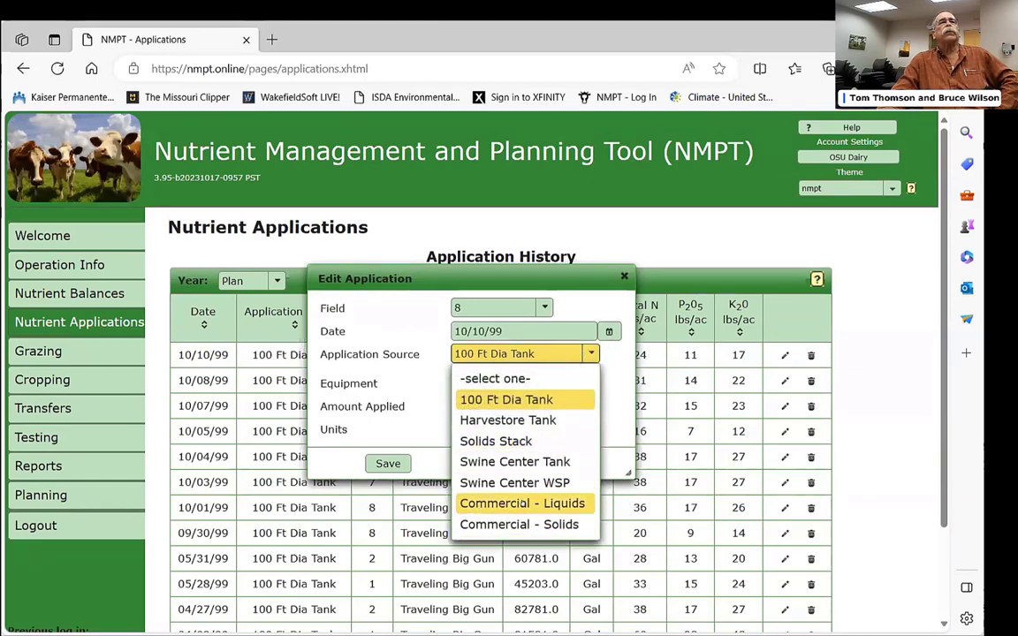
pyautogui.click(518, 524)
pyautogui.click(472, 378)
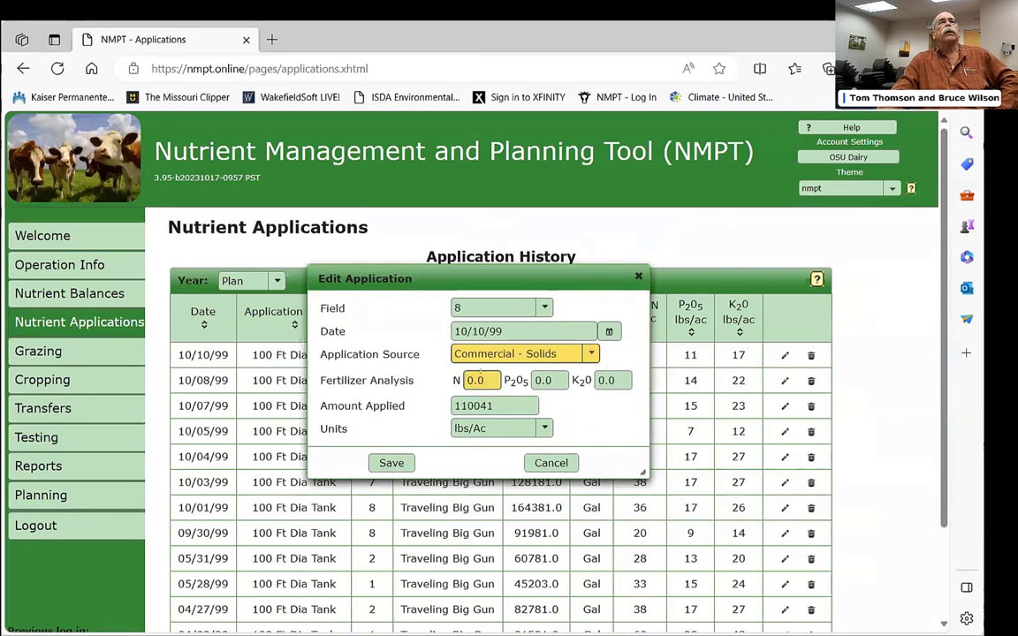
pyautogui.click(478, 378)
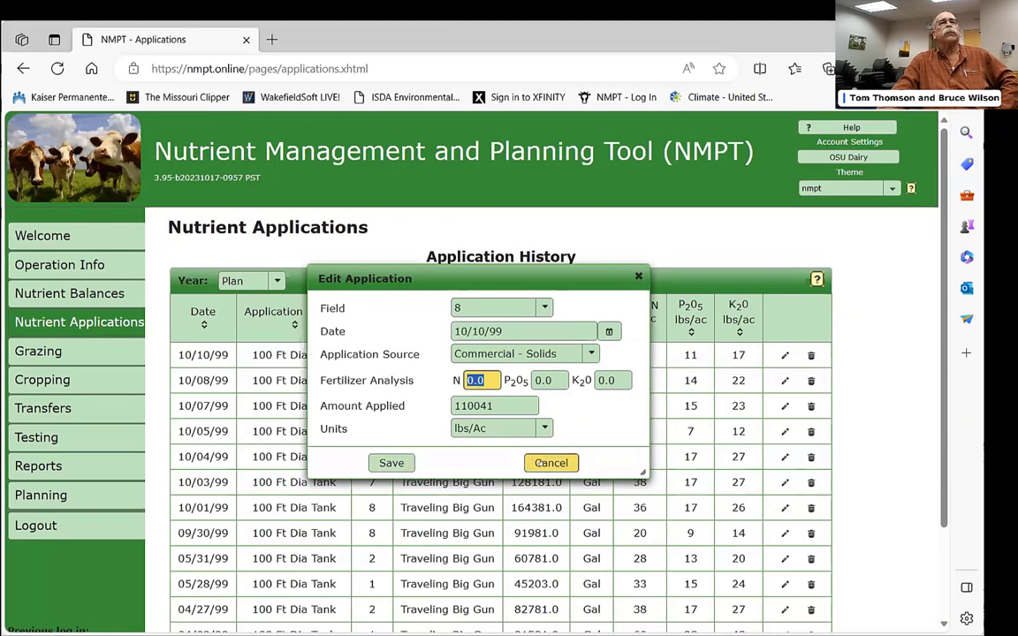
pyautogui.click(537, 463)
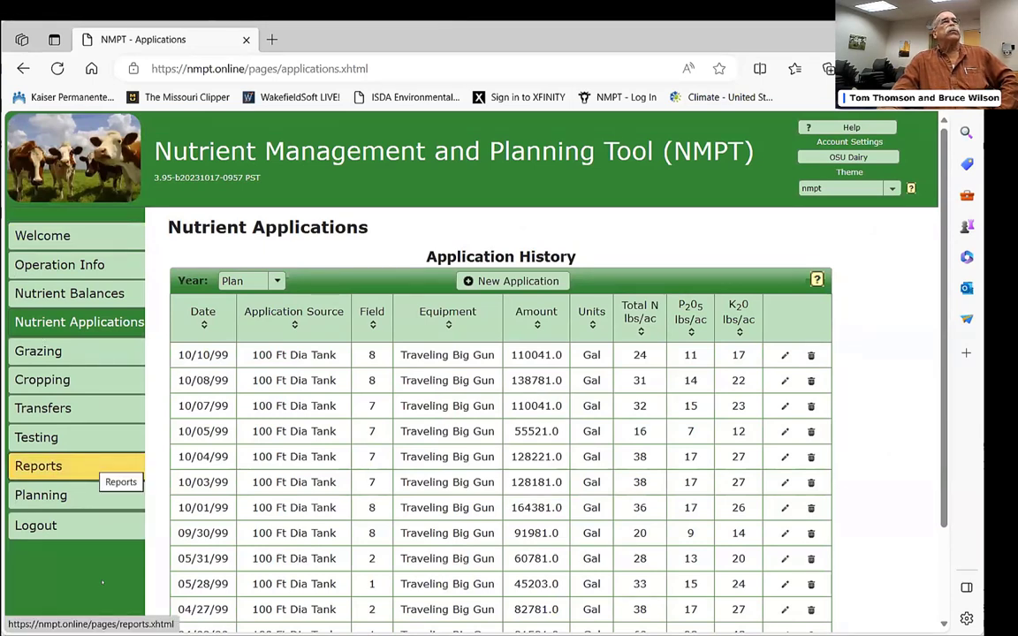
# Step: Read the O&M considerations text, from wastewater tanks through the Solids Storage Facility
pyautogui.click(73, 496)
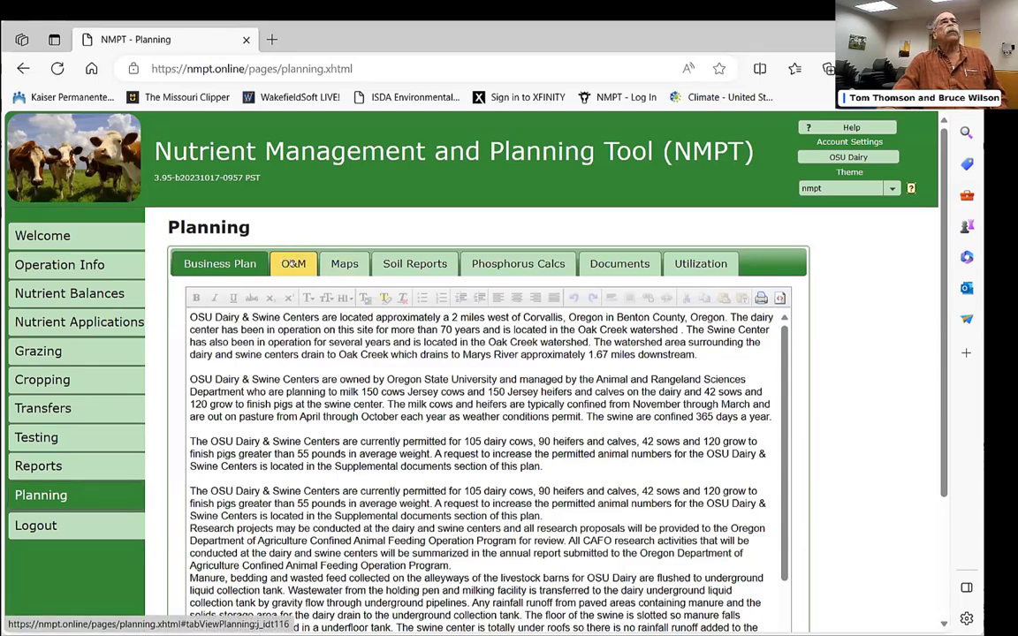
pyautogui.click(284, 255)
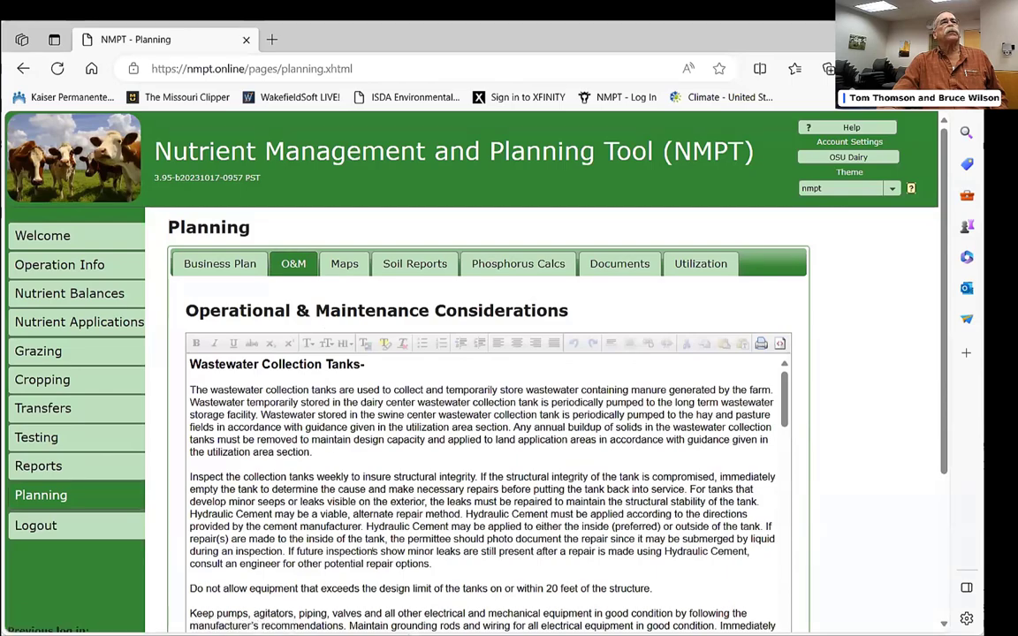
pyautogui.scroll(-3, 311, 385)
pyautogui.scroll(-5, 486, 495)
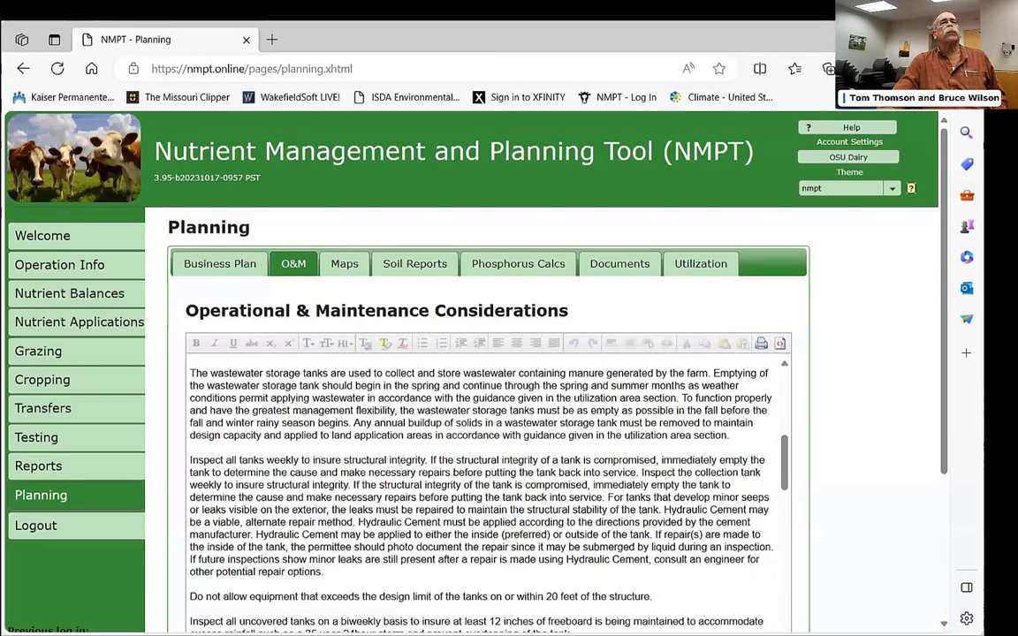
pyautogui.scroll(-3, 362, 519)
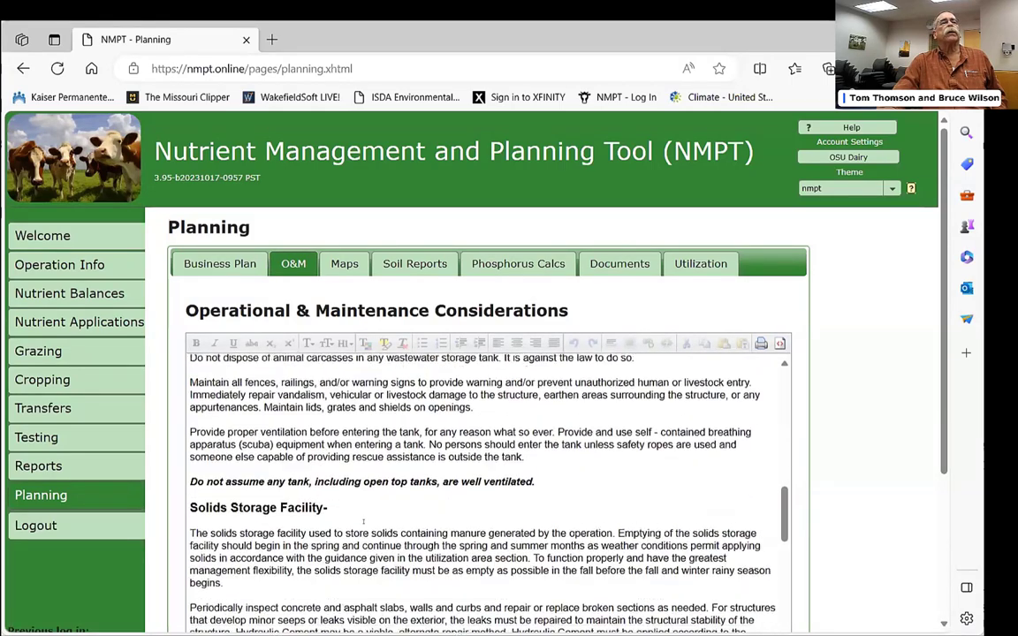
pyautogui.click(350, 265)
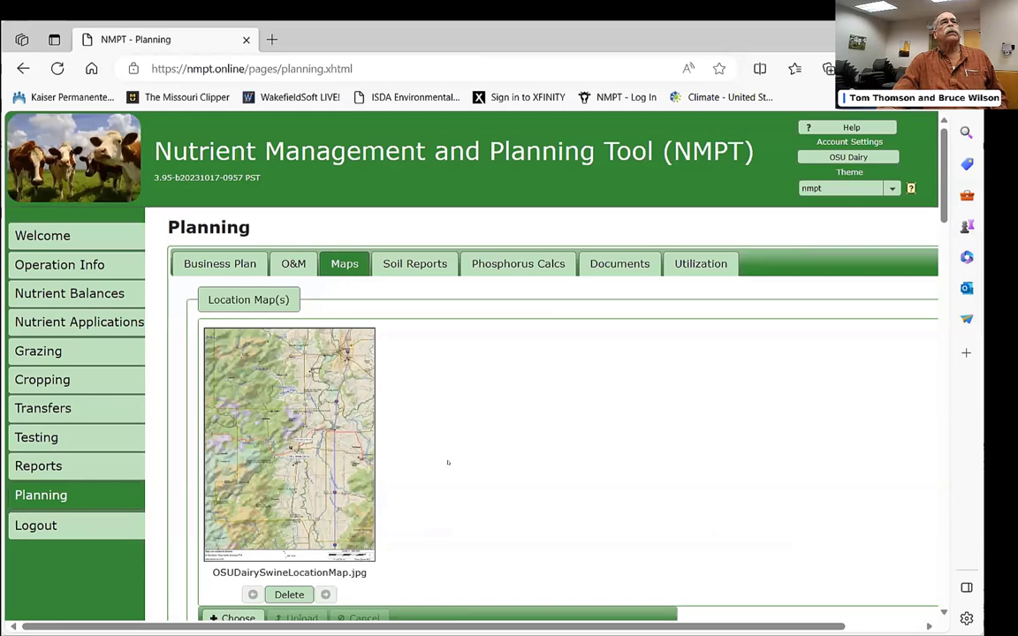
# Step: Scroll through the Location, Topographical, Production Area, Field and Setback map sections
pyautogui.scroll(-6, 448, 462)
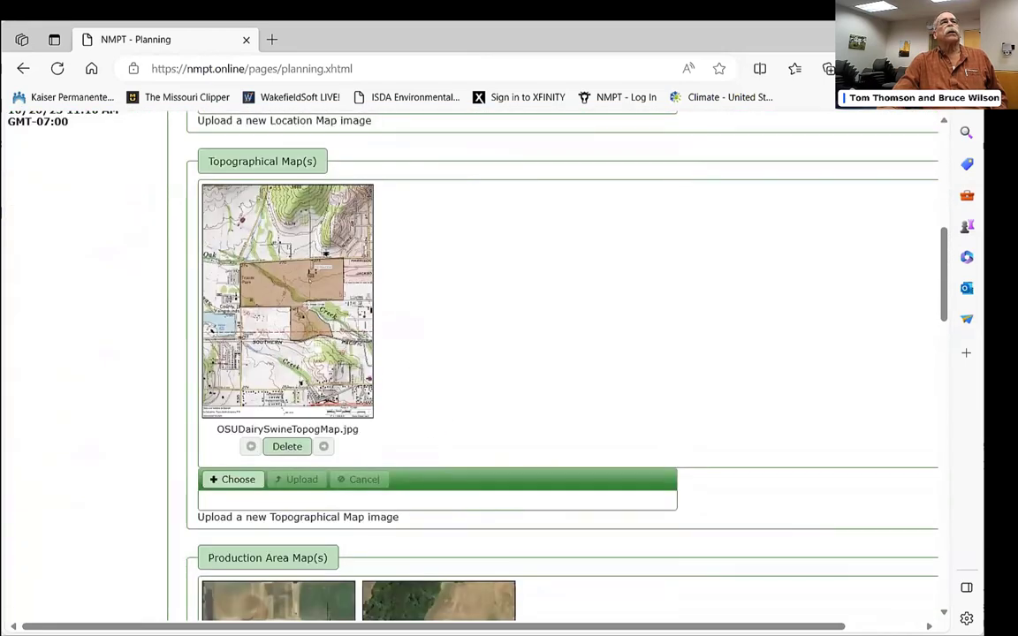
pyautogui.scroll(-2, 429, 333)
pyautogui.scroll(-2, 428, 333)
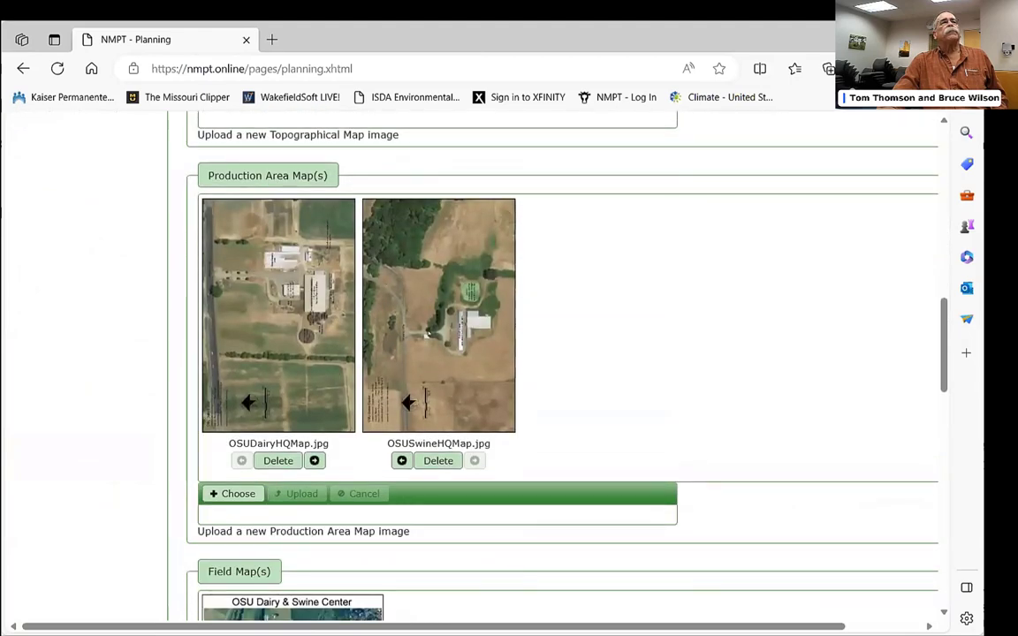
pyautogui.scroll(-3, 428, 333)
pyautogui.scroll(3, 428, 333)
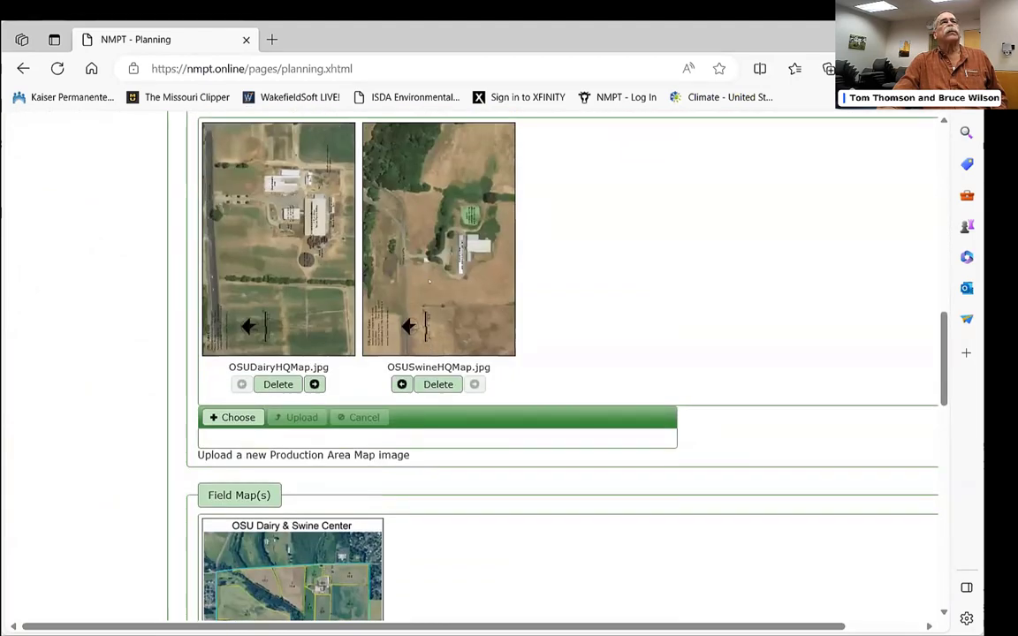
pyautogui.scroll(-6, 491, 561)
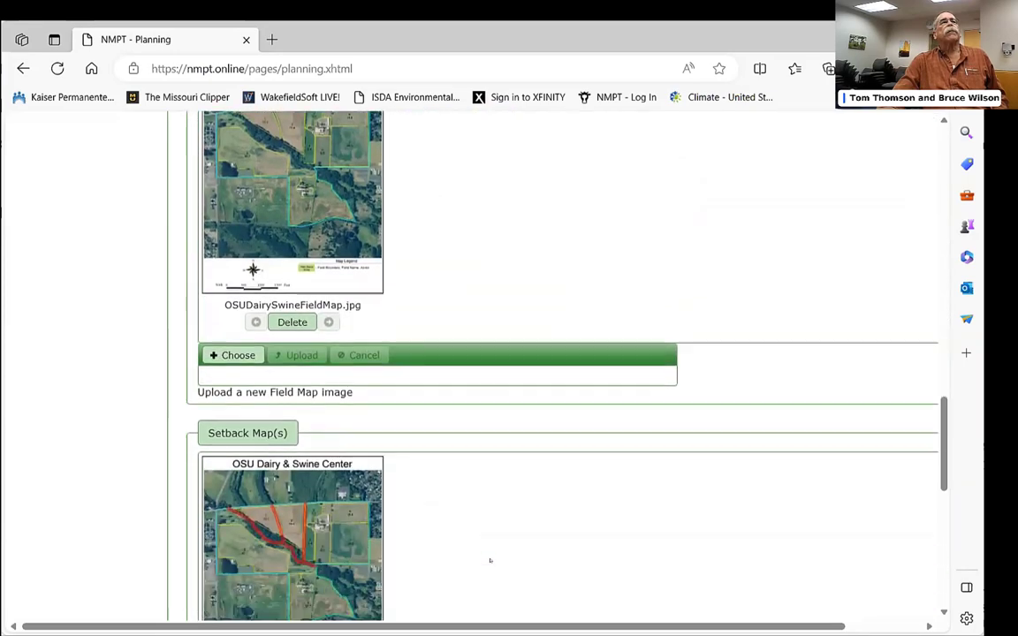
pyautogui.scroll(-3, 490, 552)
pyautogui.scroll(6, 488, 549)
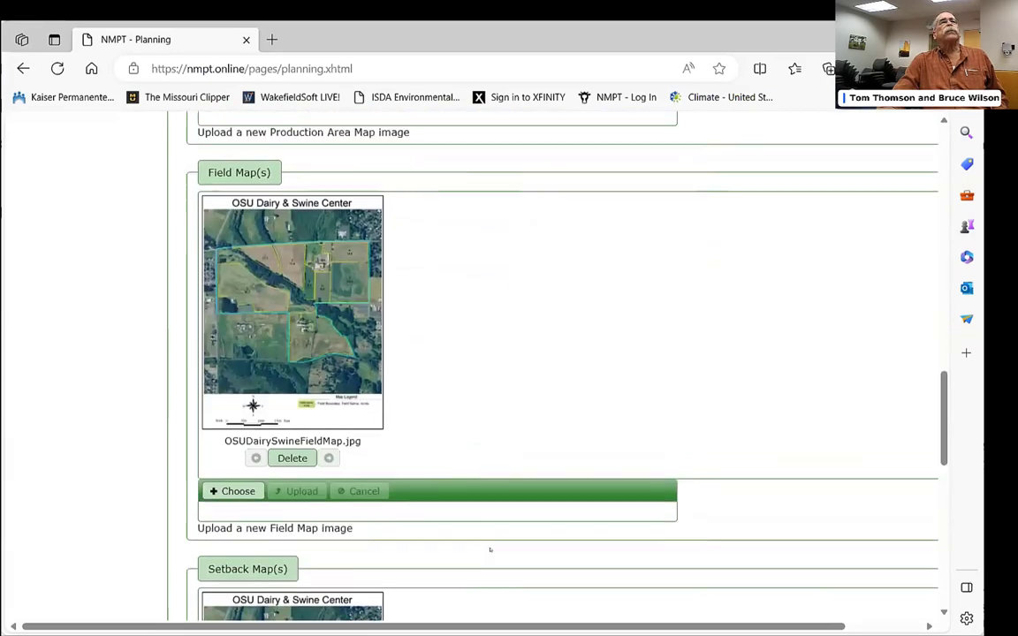
pyautogui.scroll(12, 490, 539)
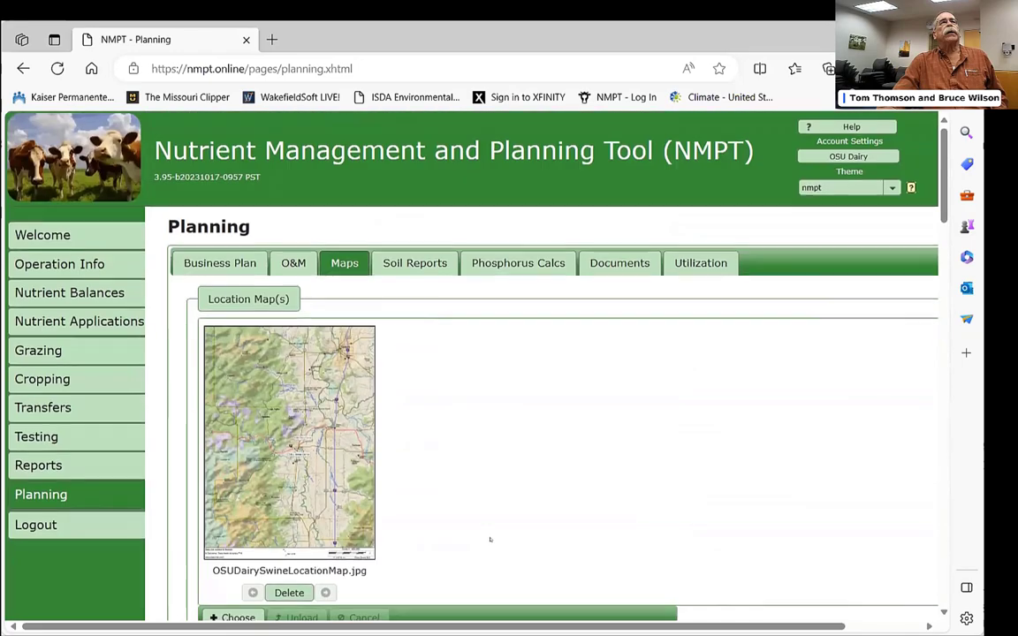
pyautogui.click(411, 263)
# Step: Skim the soil reports narrative, then view Phosphorus Index scores and field 9's 12.42 Low factors
pyautogui.scroll(-5, 432, 510)
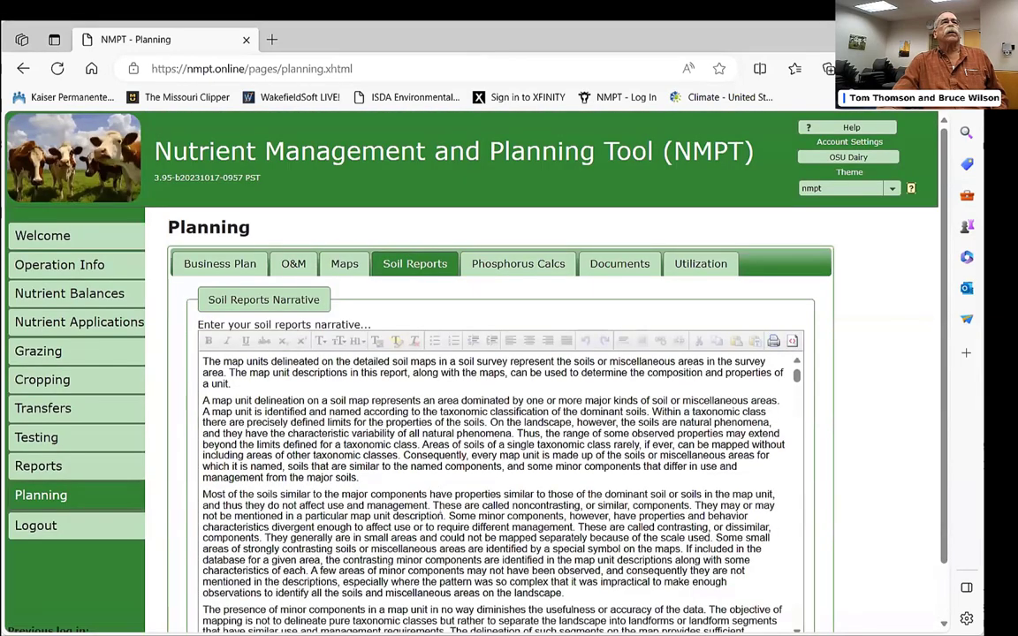
pyautogui.scroll(-10, 433, 510)
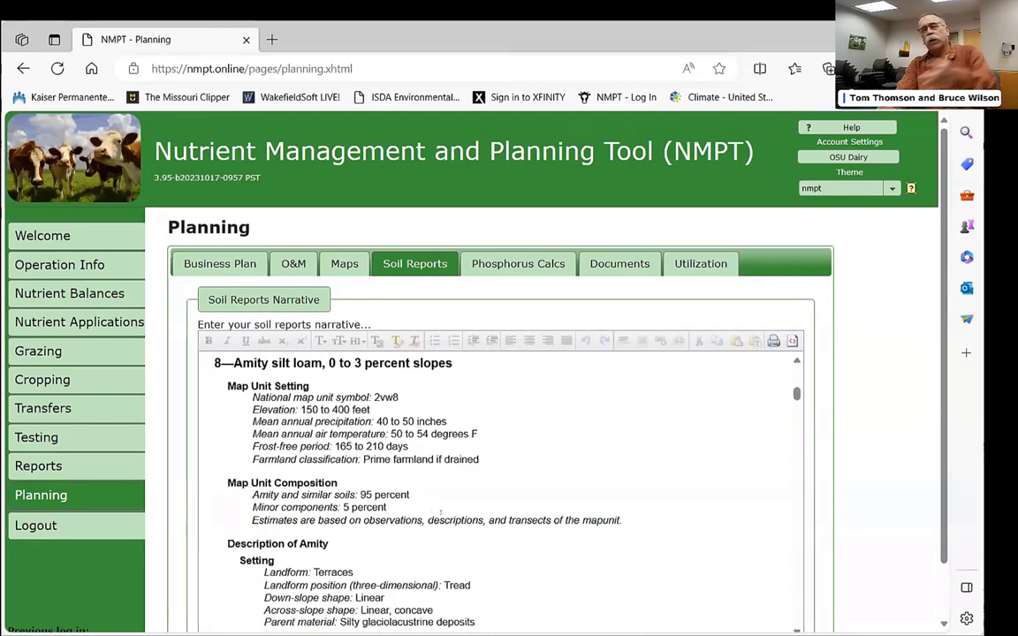
pyautogui.click(515, 265)
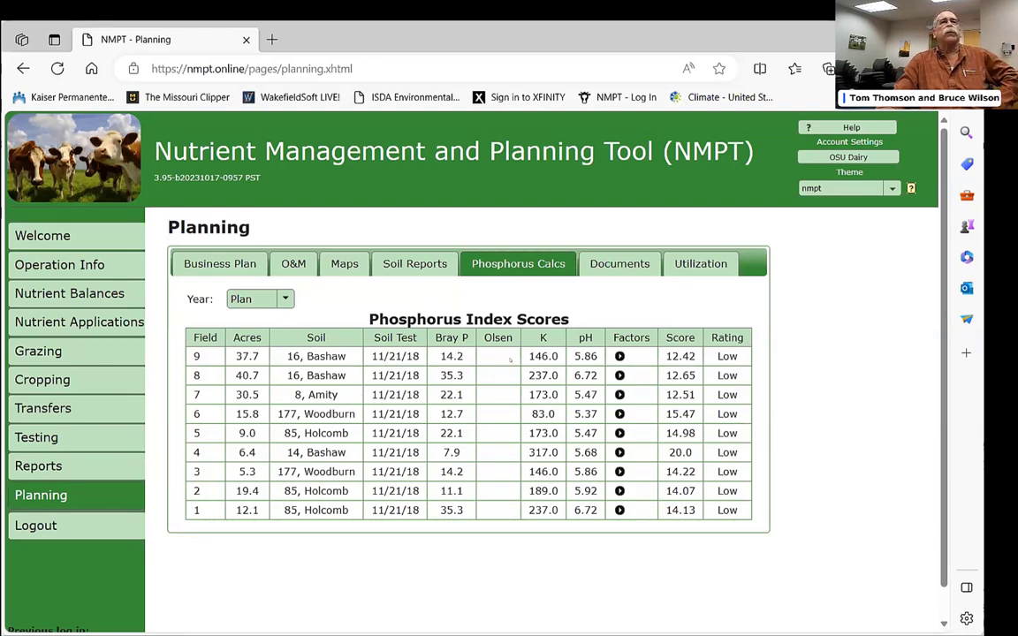
pyautogui.click(619, 356)
pyautogui.scroll(-2, 510, 482)
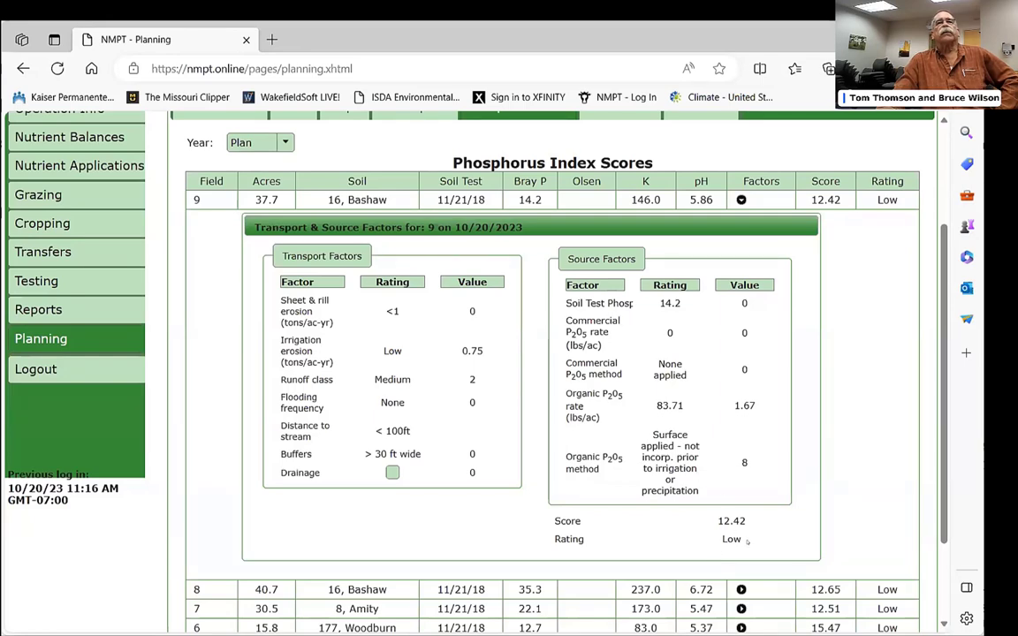
pyautogui.scroll(3, 746, 541)
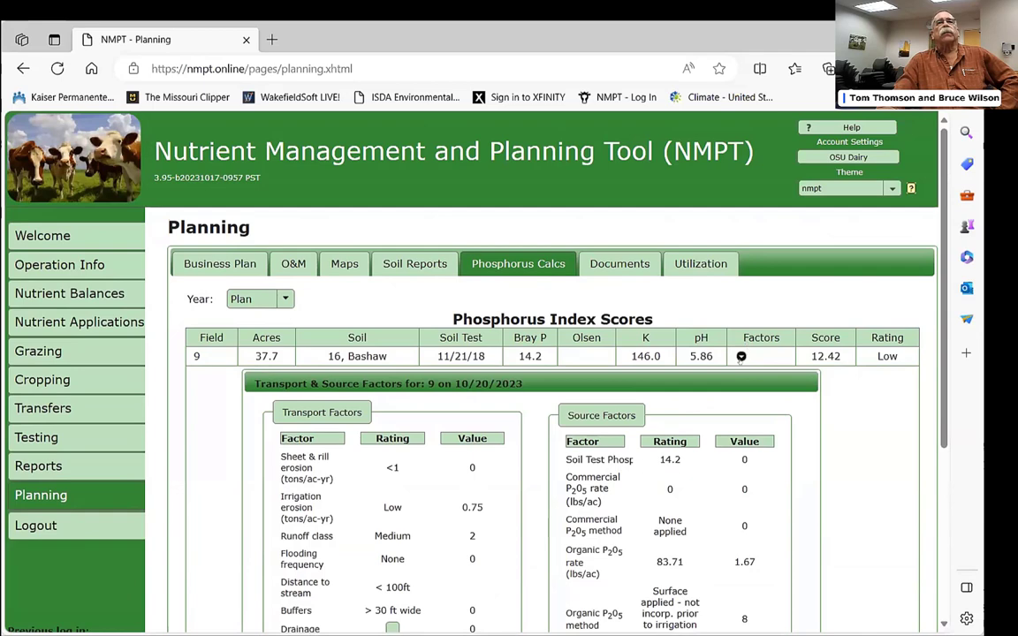
pyautogui.click(740, 356)
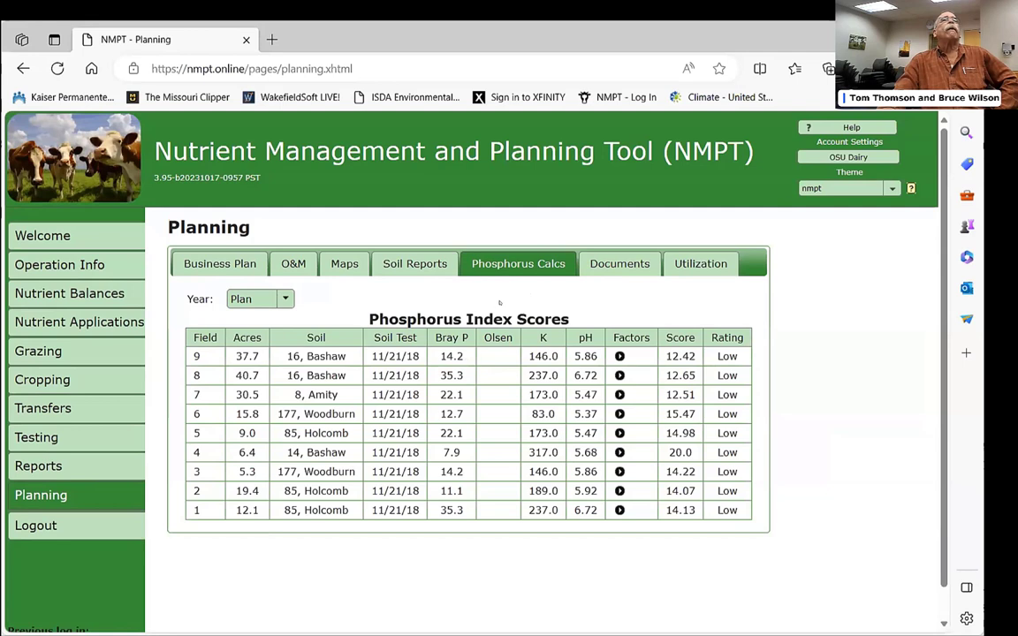
# Step: Review the NPDES CAFO permit and the uploaded animal-numbers modification application
pyautogui.click(590, 263)
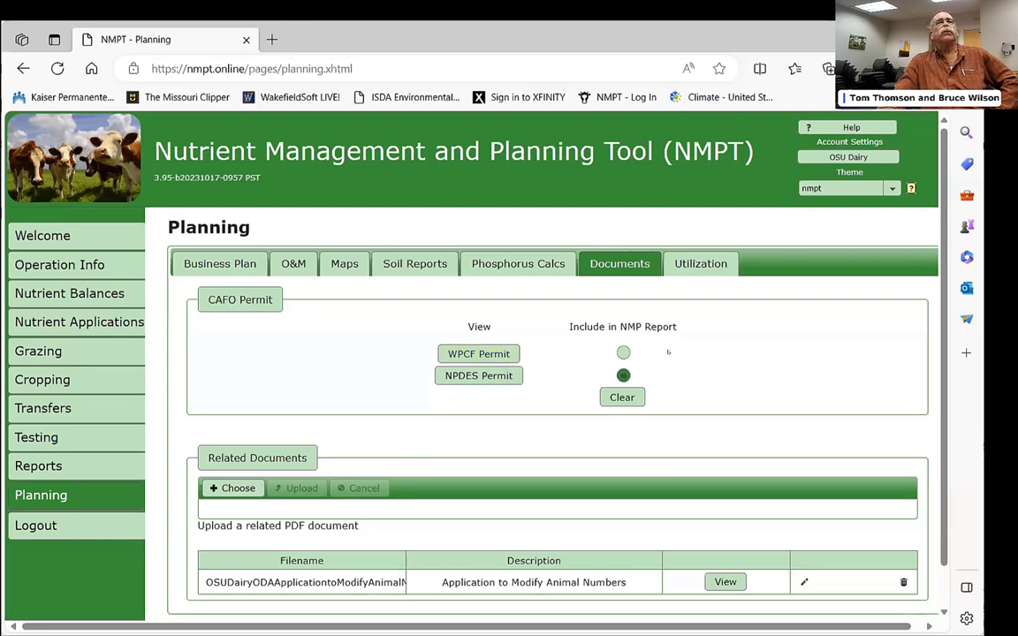
pyautogui.scroll(-1, 678, 371)
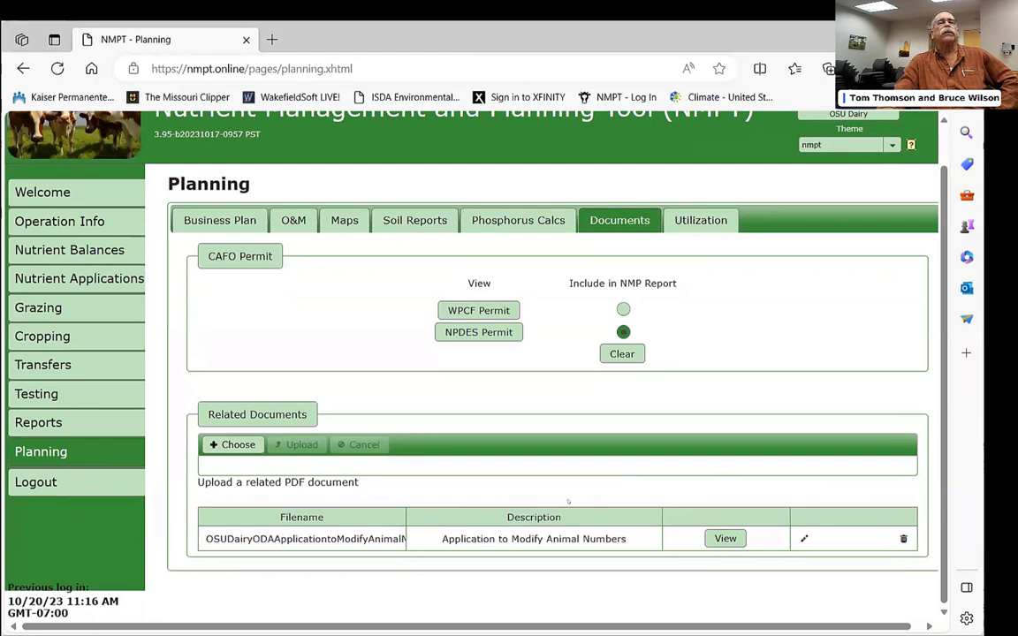
pyautogui.scroll(1, 391, 353)
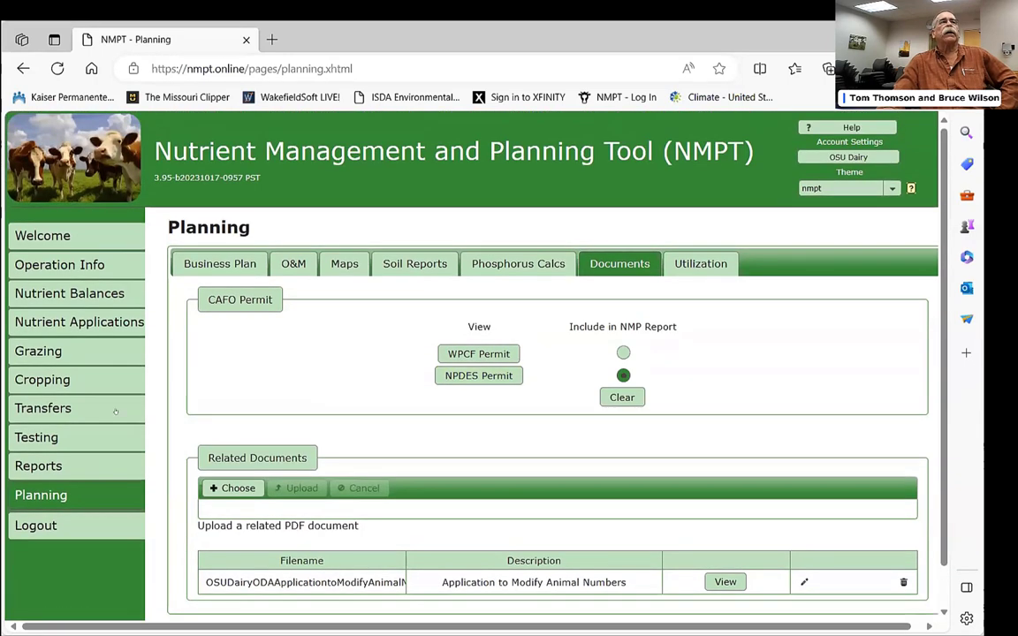
# Step: Generate the Phosphorus Index Report PDF and return to the NMPT - Reports tab
pyautogui.click(38, 468)
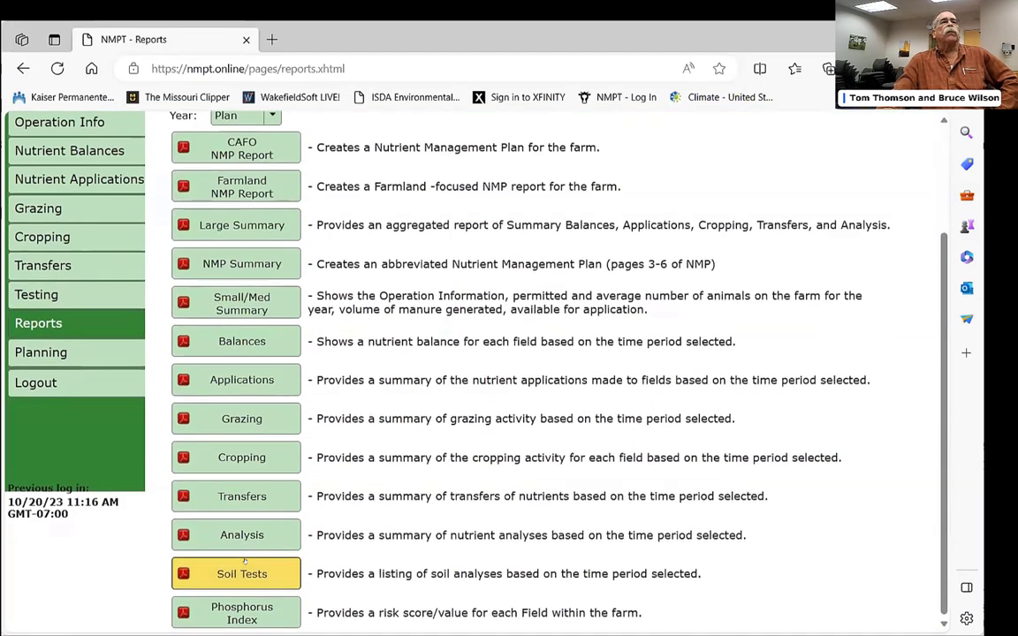
pyautogui.scroll(-2, 238, 561)
pyautogui.click(242, 615)
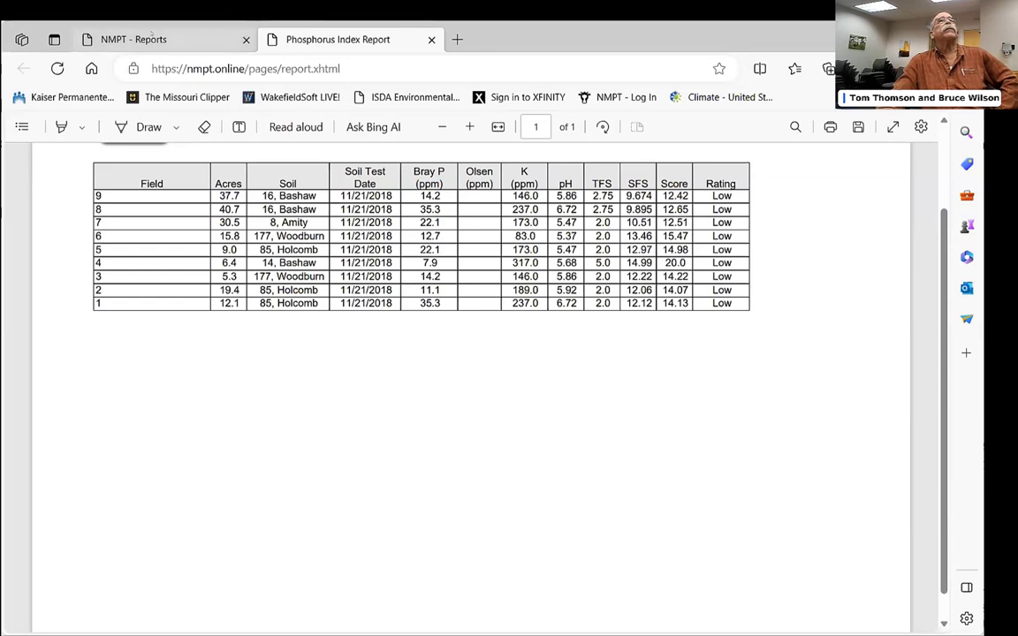
pyautogui.click(192, 34)
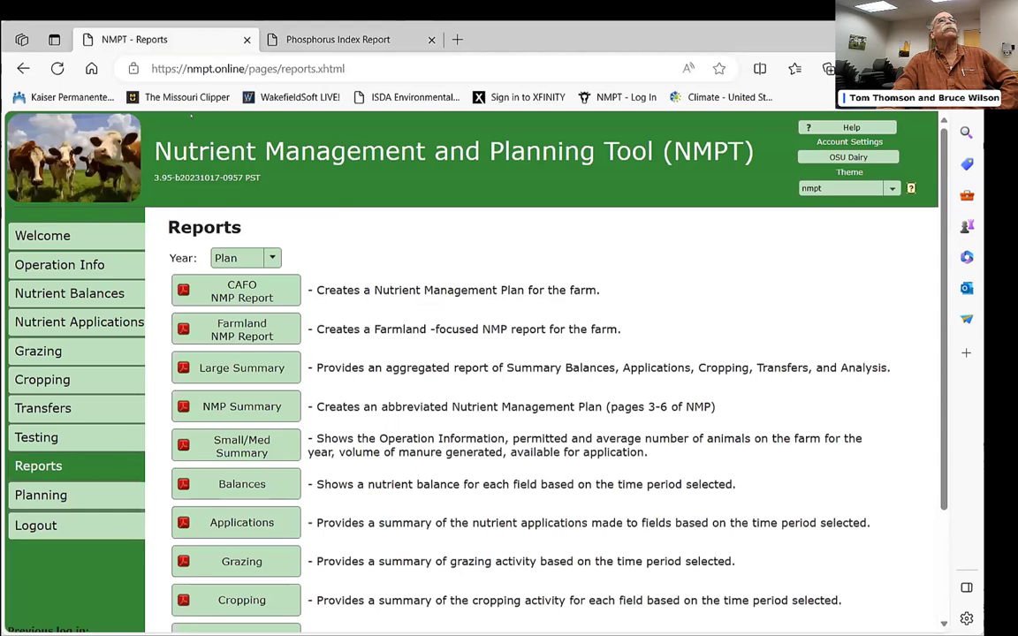
# Step: Close the NMPT - Reports tab and load the 1999 Small/Med Summary report
pyautogui.hotkey('ctrl', 'w')
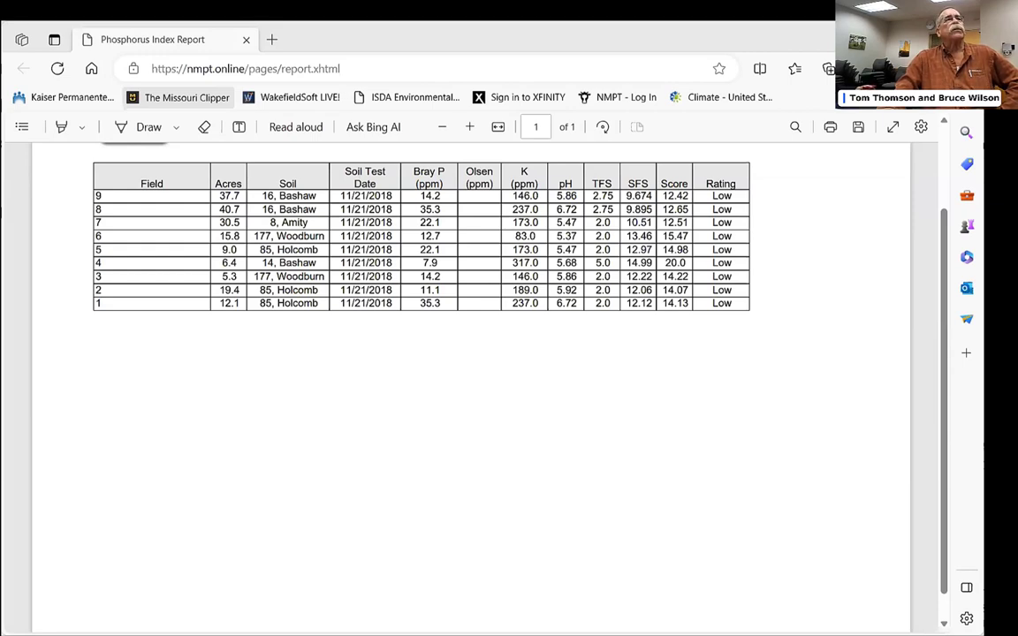
pyautogui.press('F5')
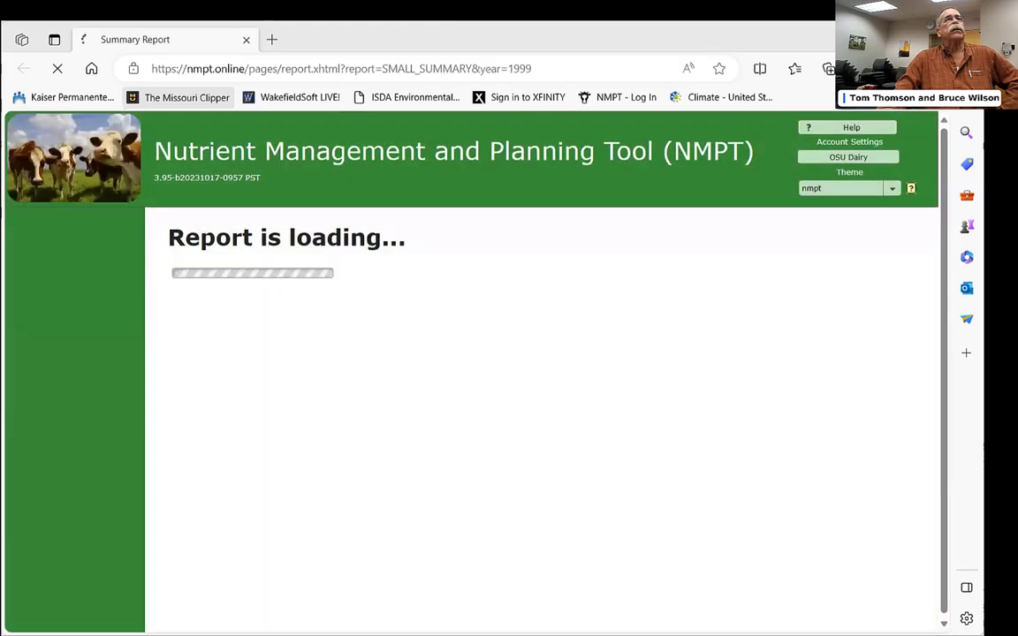